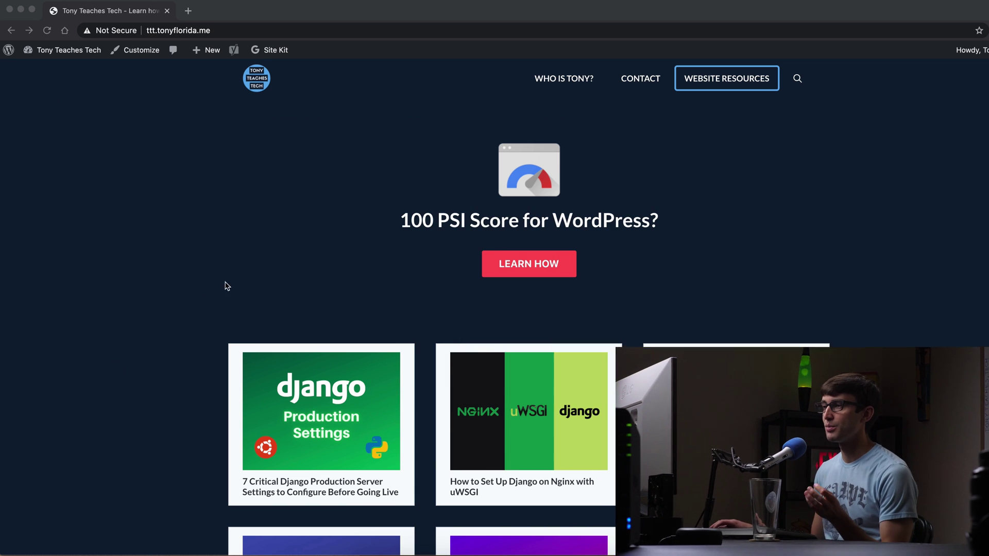
Confirm the page's right-click menu still appears on the WordPress home page
click(253, 263)
right_click(268, 180)
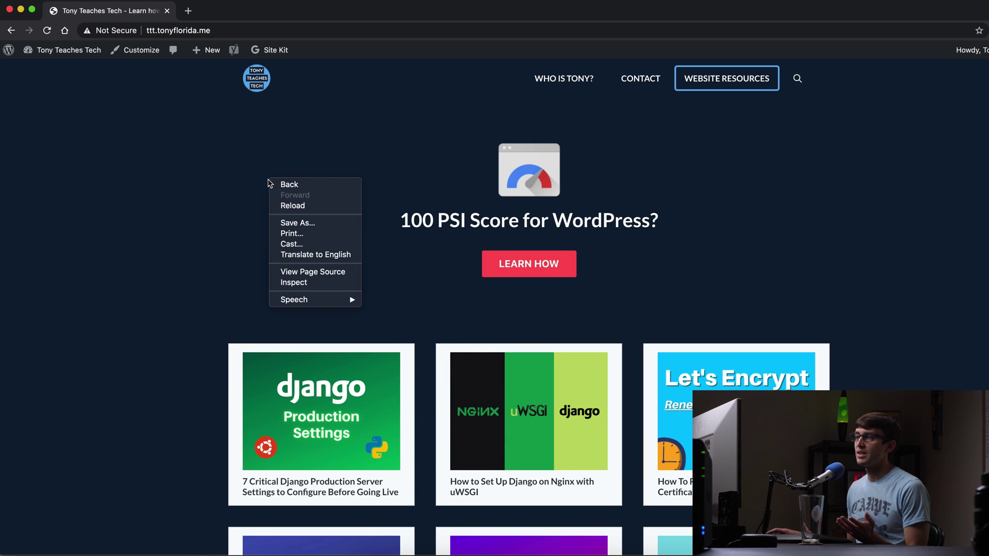
right_click(233, 223)
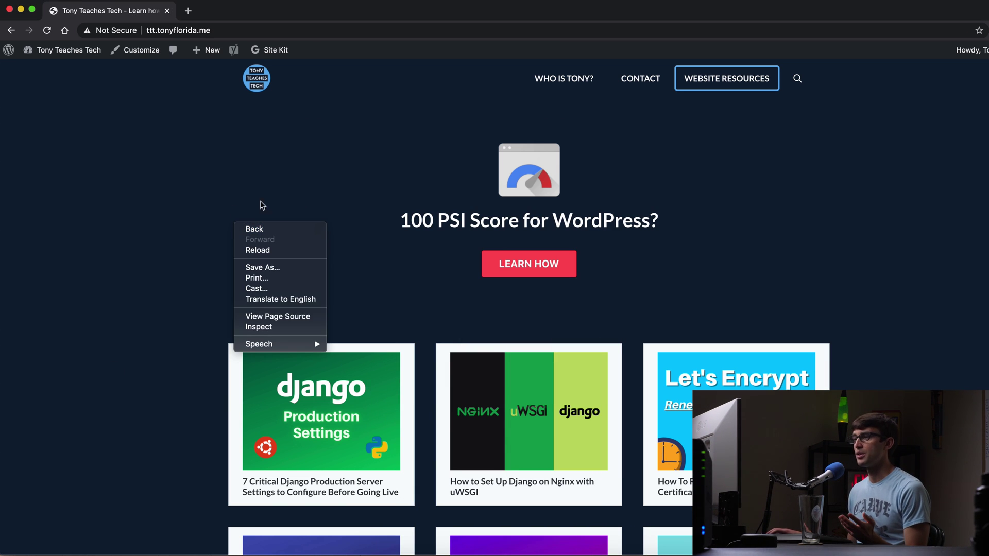
Copy the speedometer image and its address, view it alone, and save it as pagespeed-insights-logo.png
right_click(524, 167)
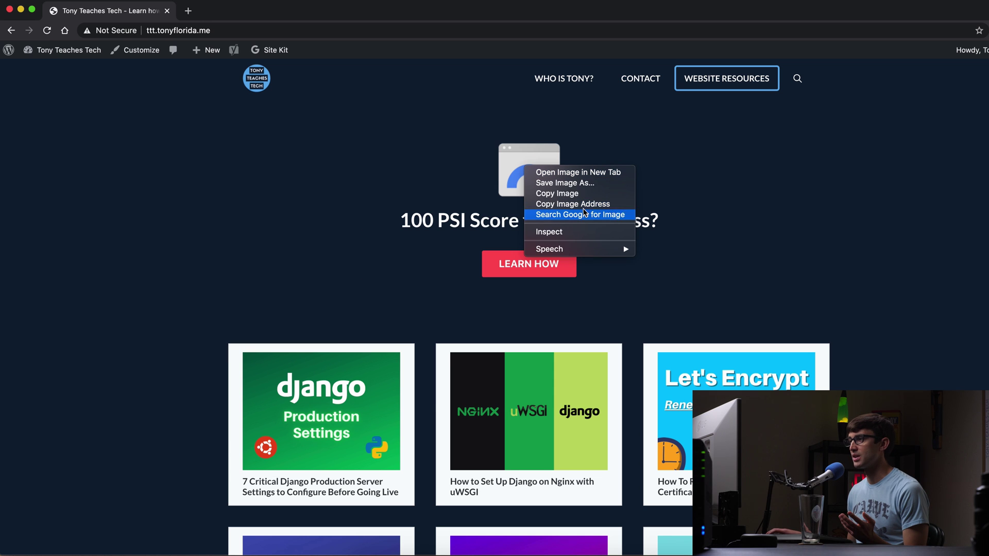
click(589, 199)
right_click(538, 173)
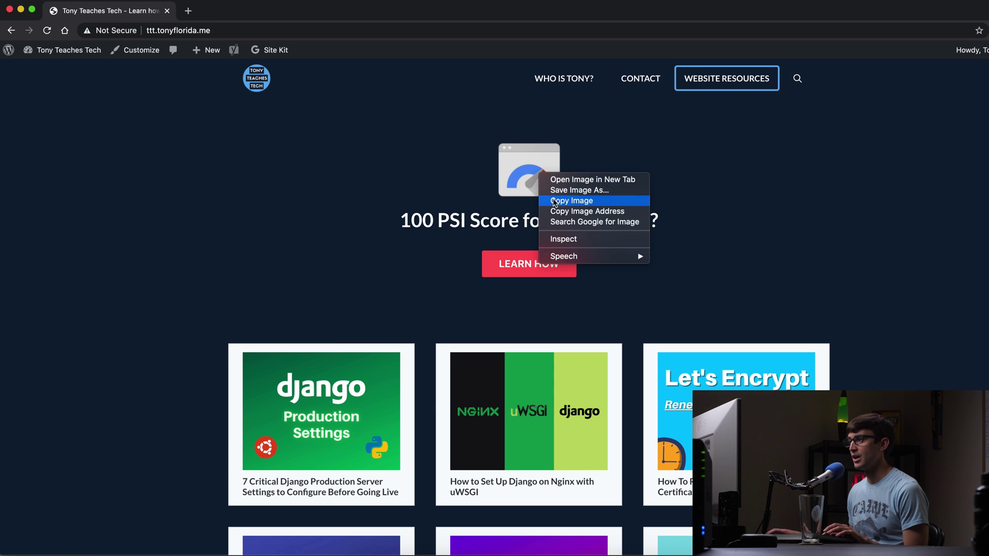
click(572, 204)
click(189, 12)
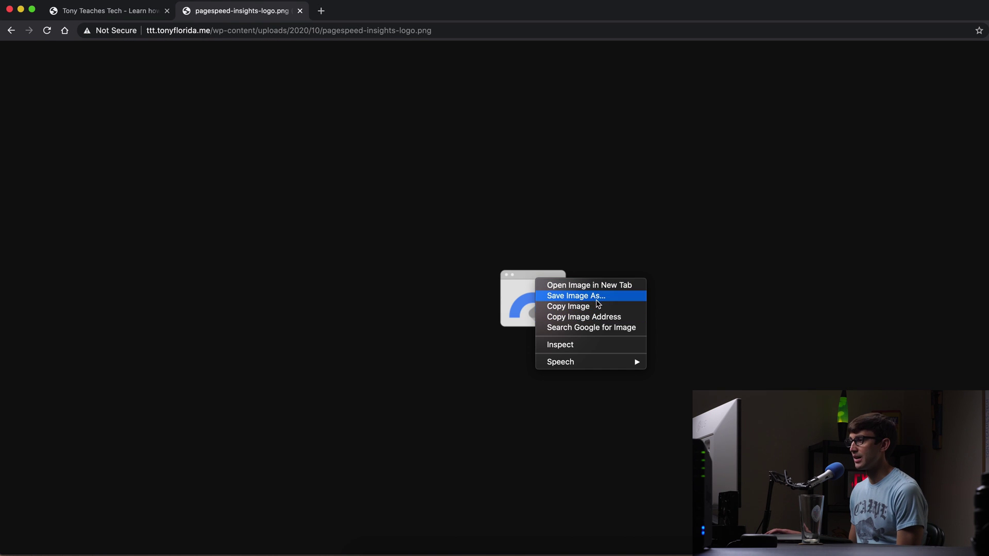
click(598, 297)
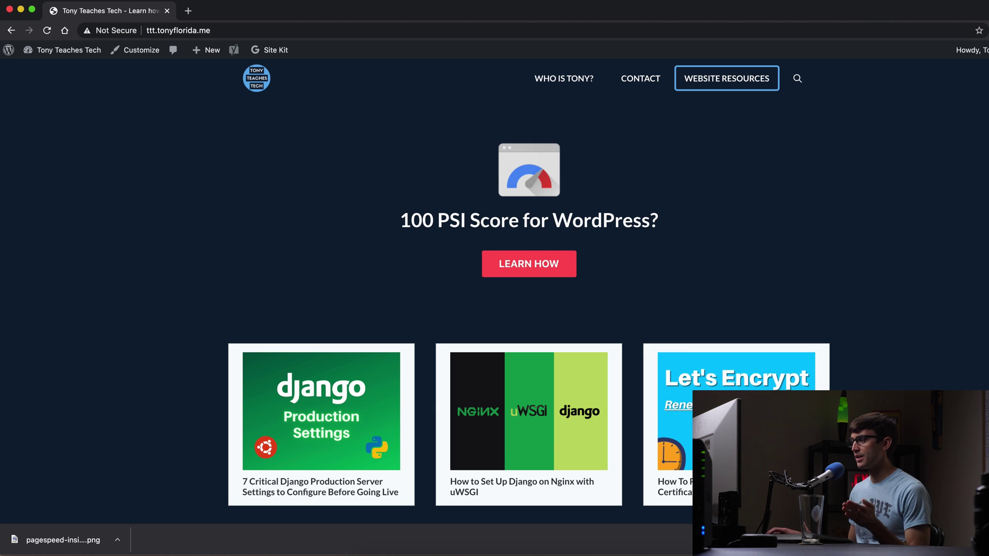
Dismiss the download notice and close the speedometer image's context menu unused
click(979, 540)
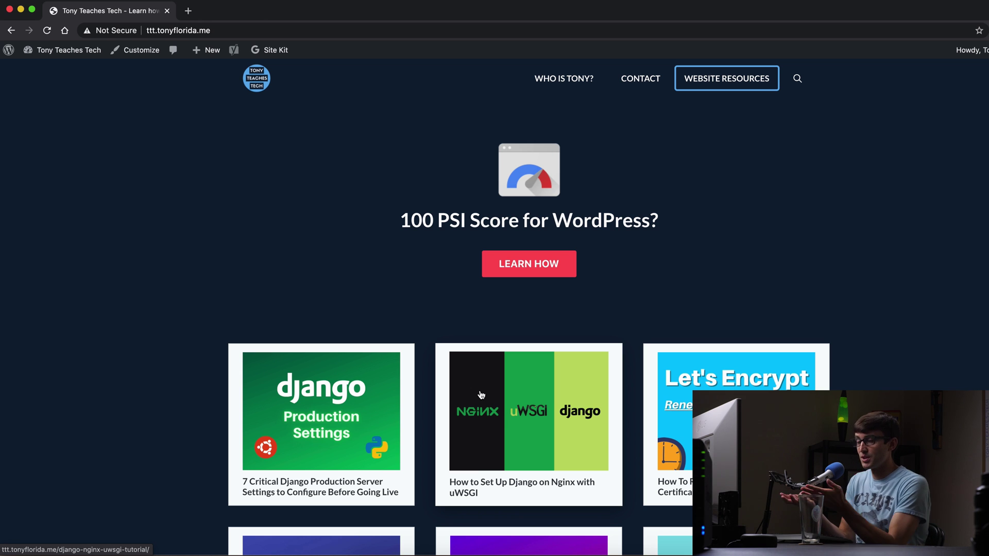
right_click(535, 173)
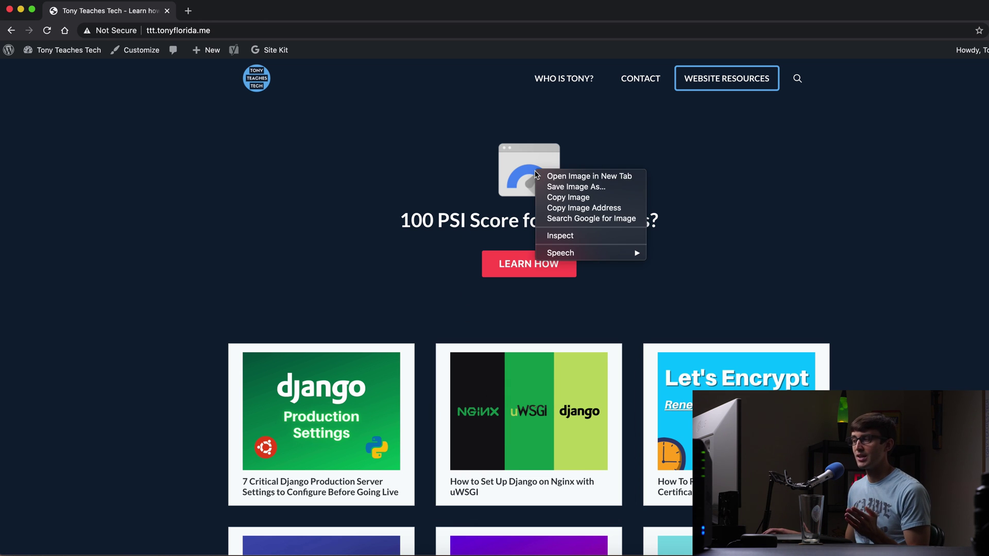
click(425, 161)
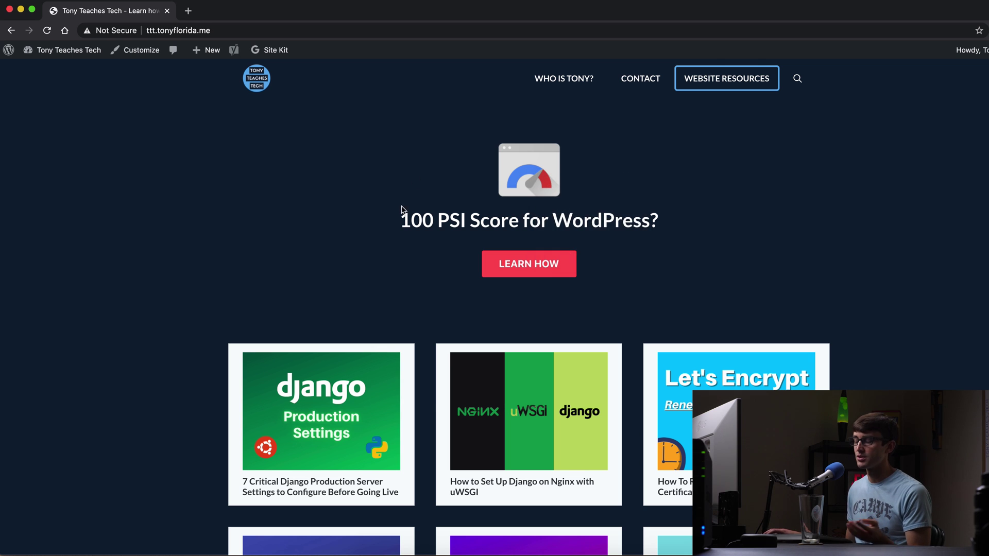
Open the Django production settings post and copy its introductory text via the context menu
click(311, 418)
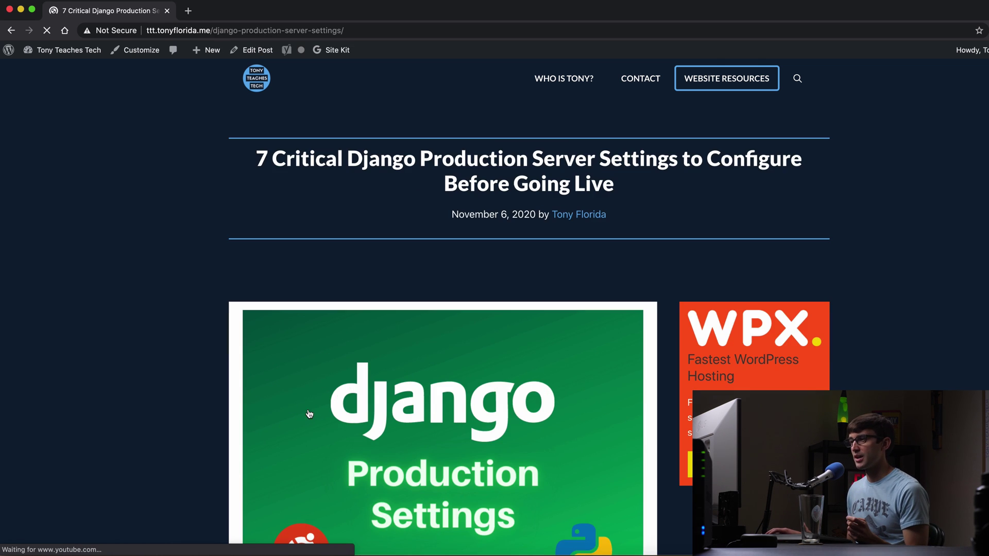
scroll(309, 415, down, 10)
drag(243, 211, 469, 446)
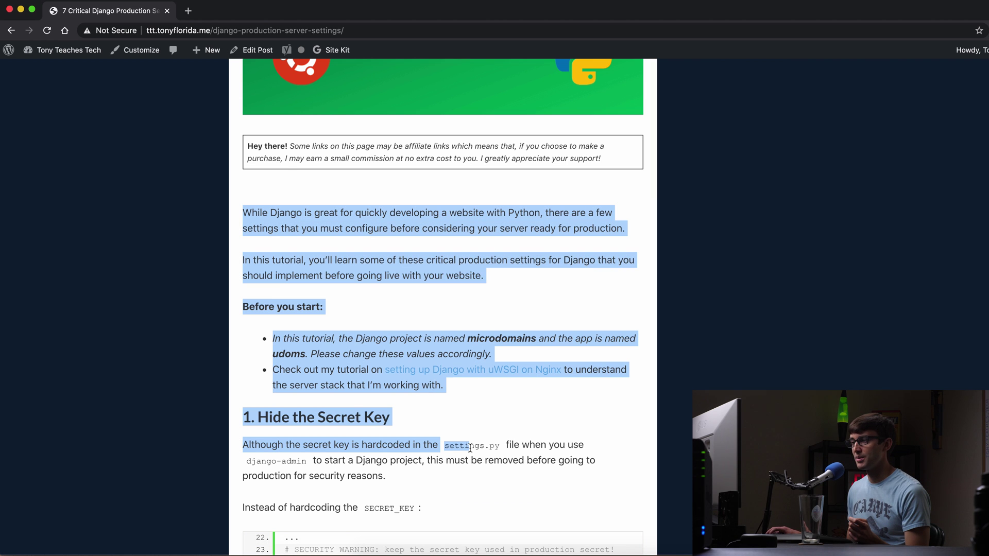
right_click(360, 241)
click(393, 243)
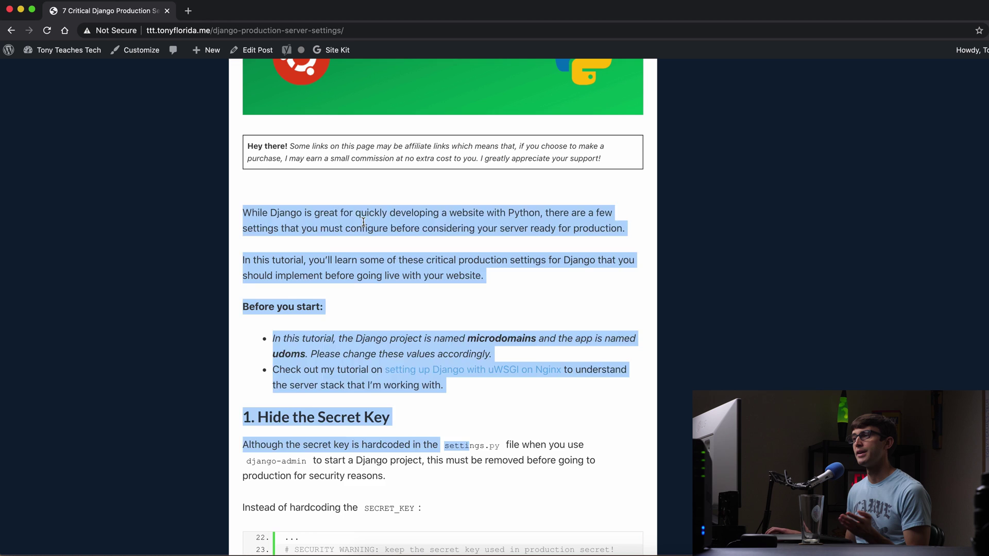
click(397, 248)
scroll(396, 252, down, 8)
scroll(396, 273, up, 9)
scroll(396, 278, up, 9)
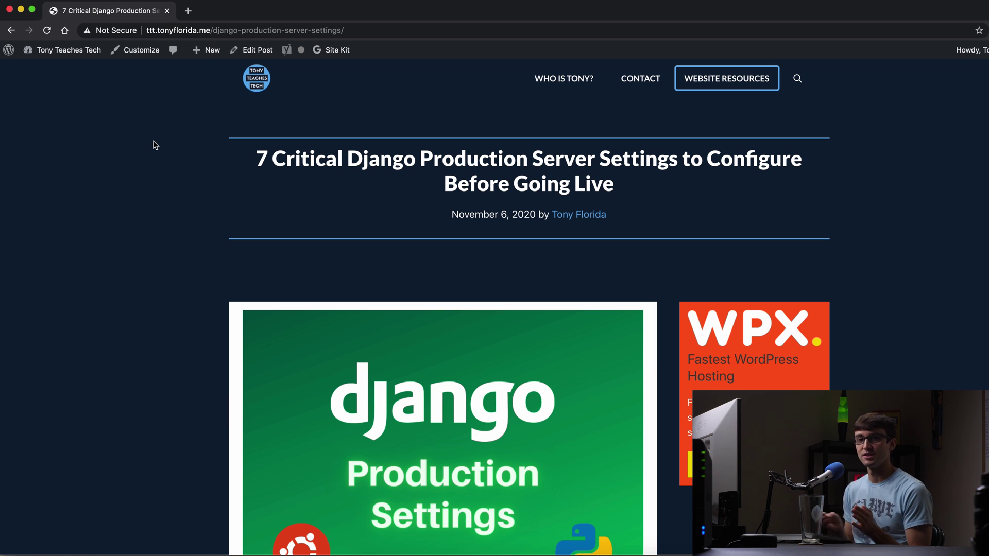
From the dashboard go to Plugins > Add New and search for 'no right click'
click(73, 54)
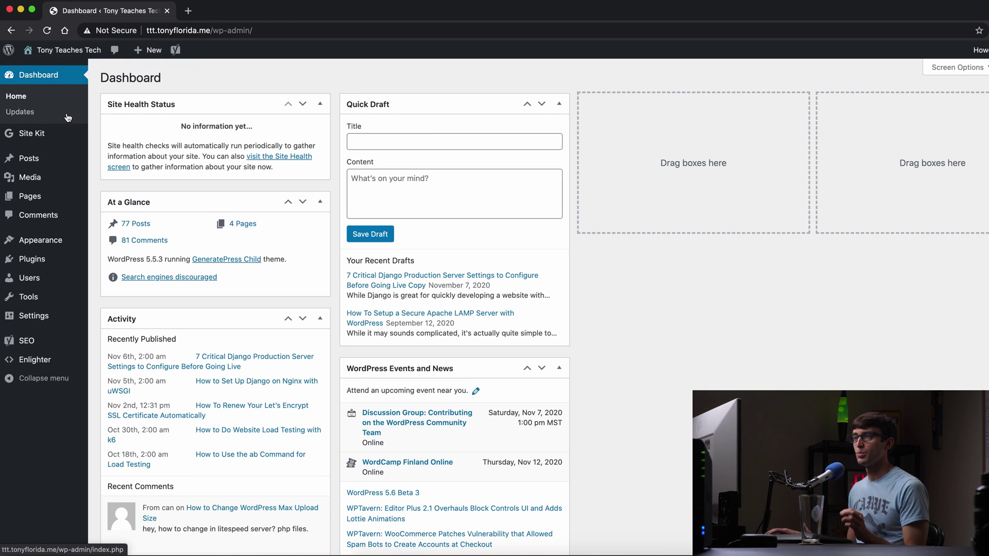
mouse_move(51, 249)
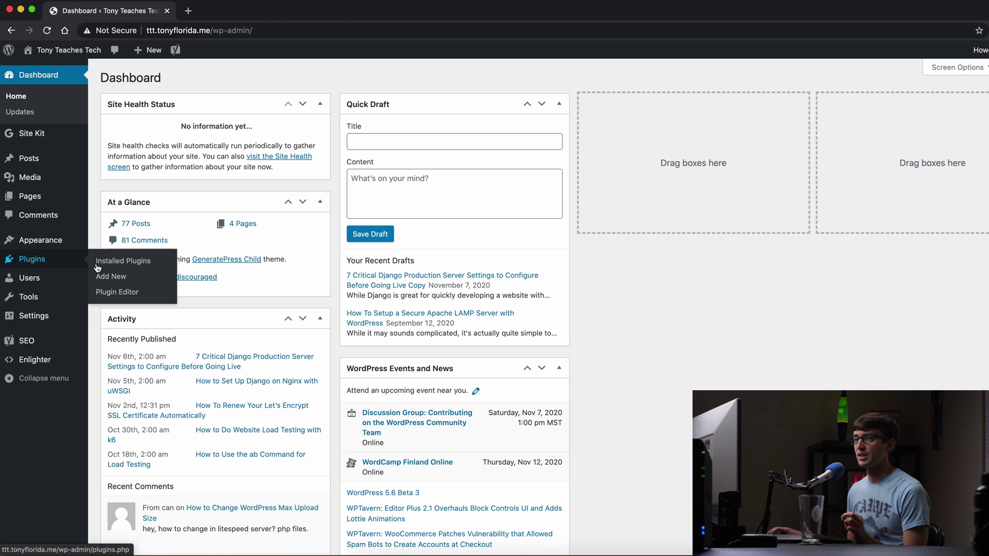
click(113, 278)
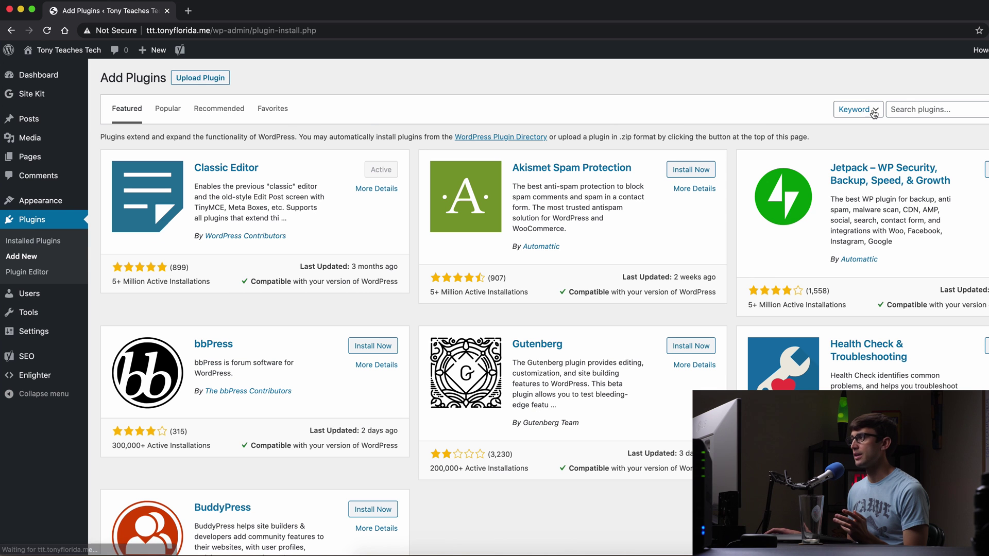
click(896, 109)
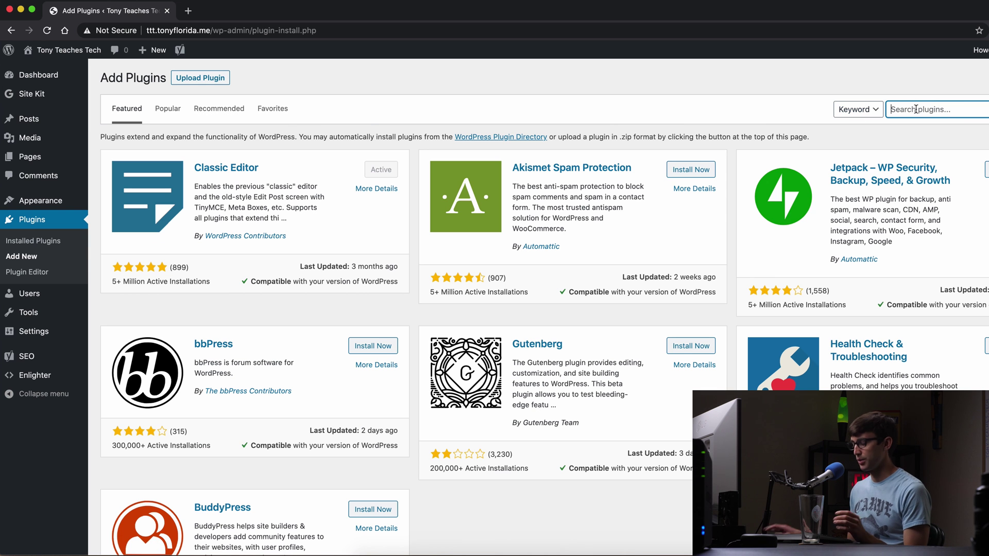
text(no right)
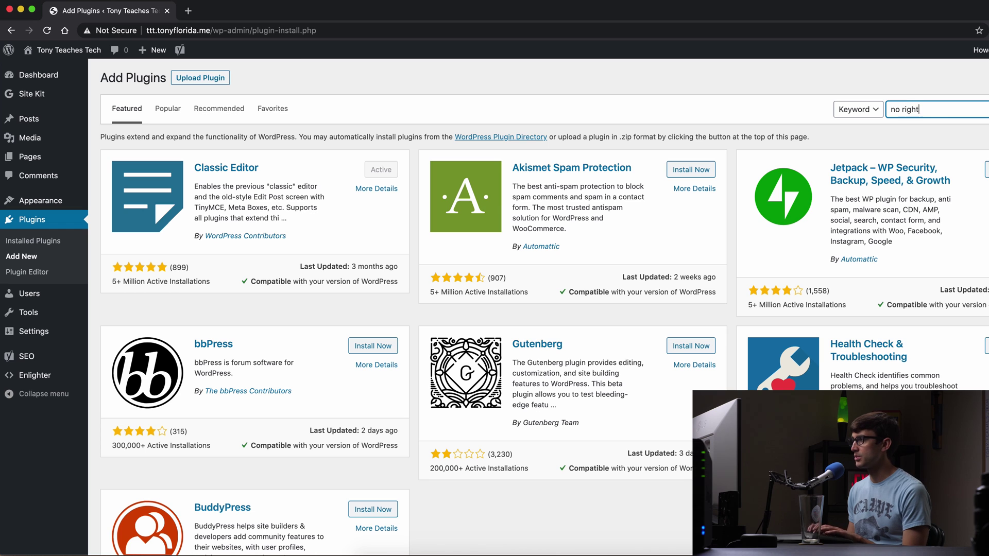
text( rick)
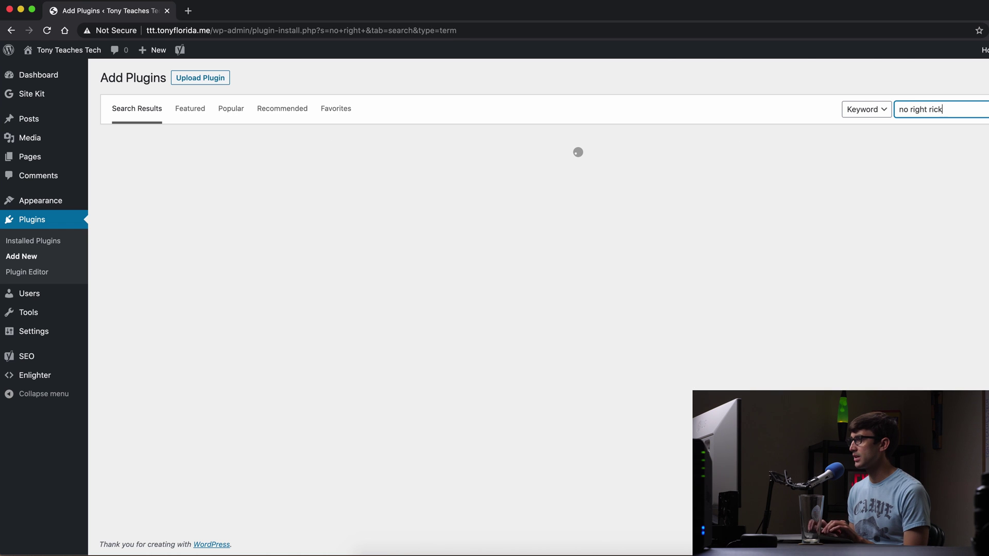
key(BackSpace)
key(BackSpace)
key(BackSpace)
key(BackSpace)
text(cl)
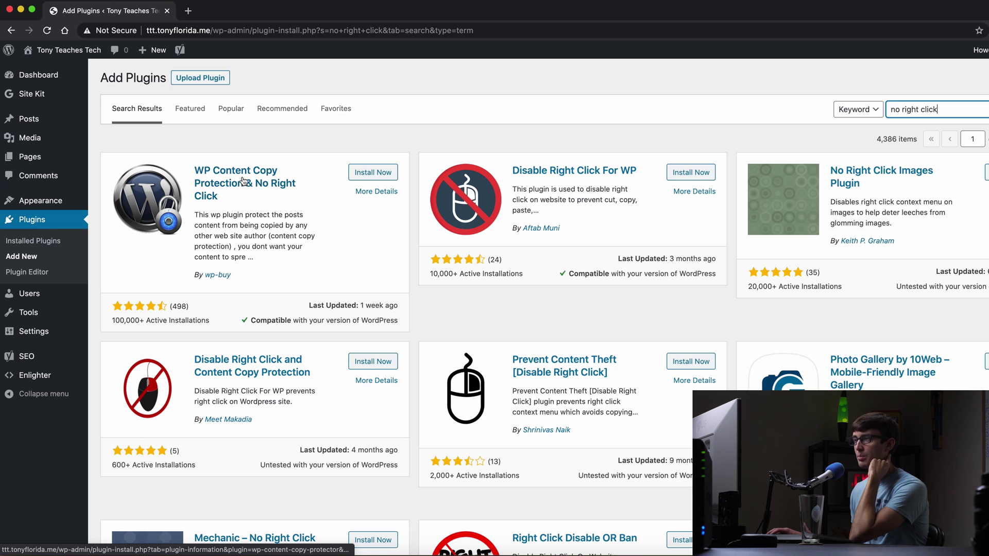
Install and activate WP Content Copy Protection & No Right Click, then open its Settings page
click(386, 177)
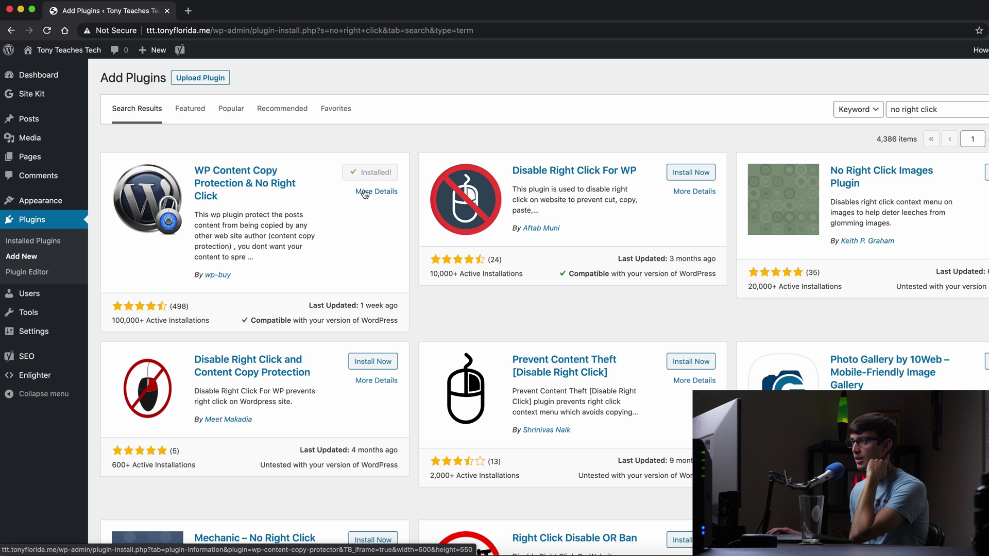
click(366, 177)
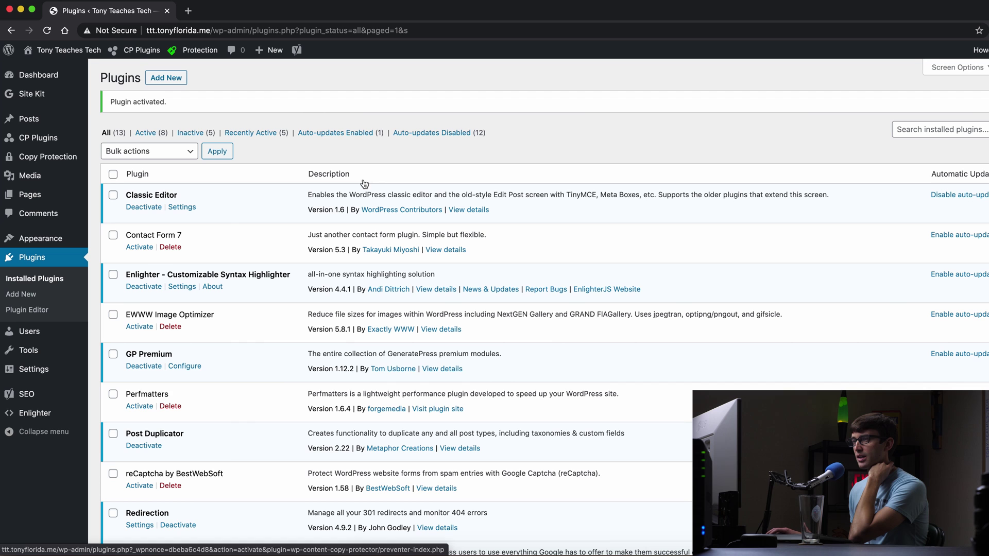
scroll(329, 399, down, 5)
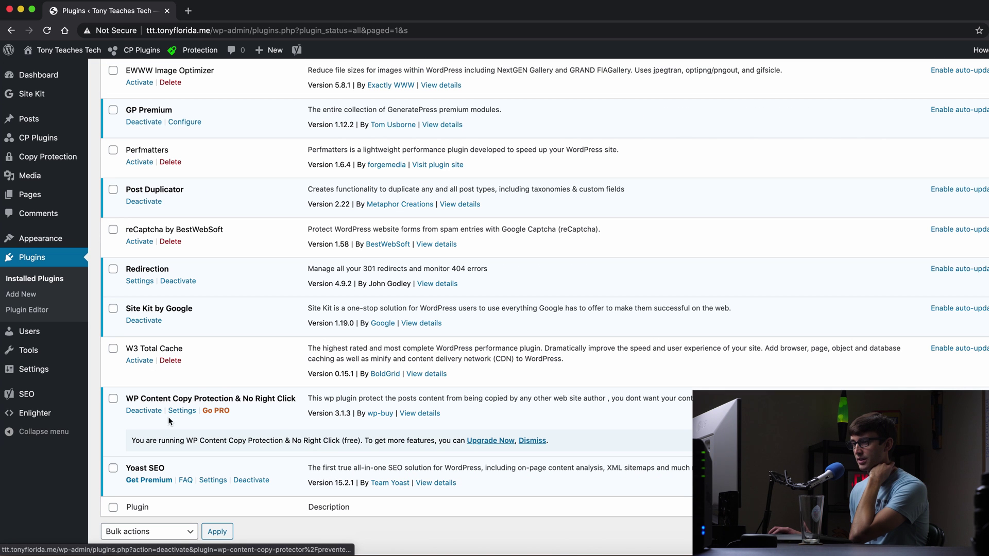
click(183, 411)
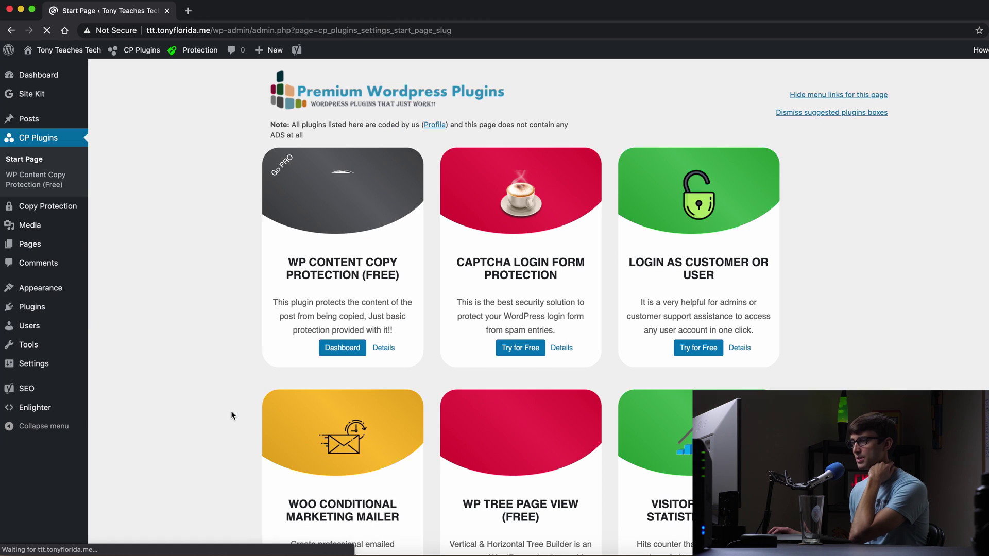
scroll(262, 369, down, 3)
scroll(262, 369, down, 7)
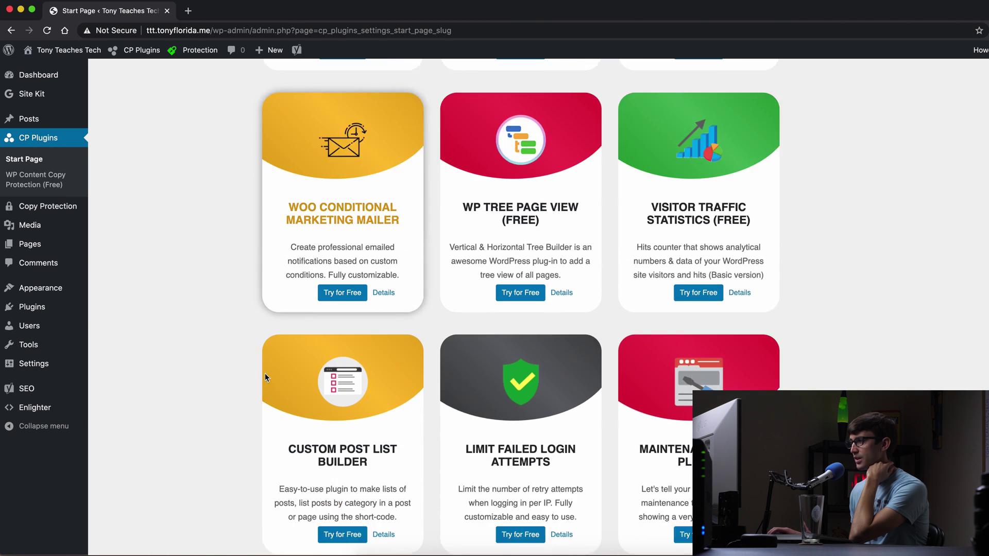
scroll(261, 369, up, 9)
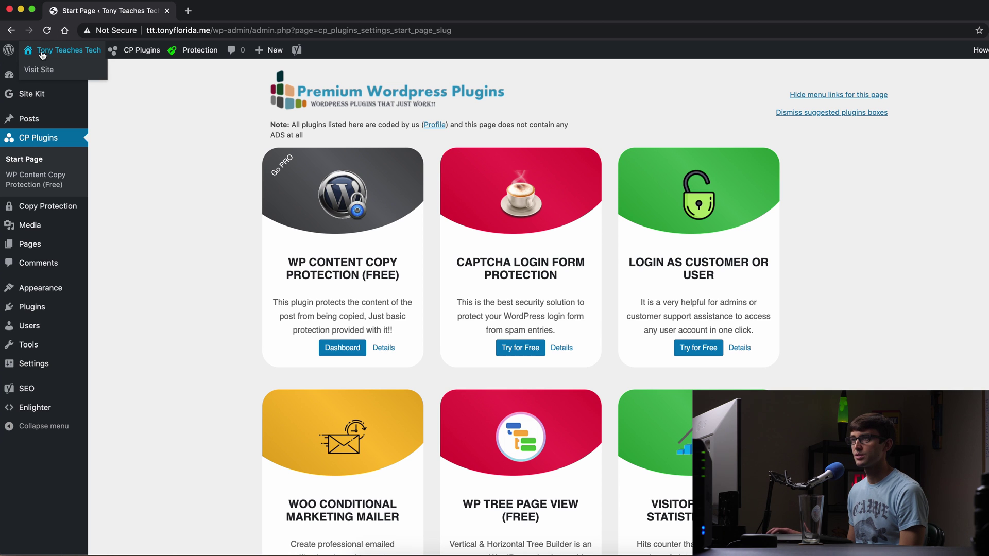
Return to the live site's Django post and verify that right-clicking is now blocked
click(50, 66)
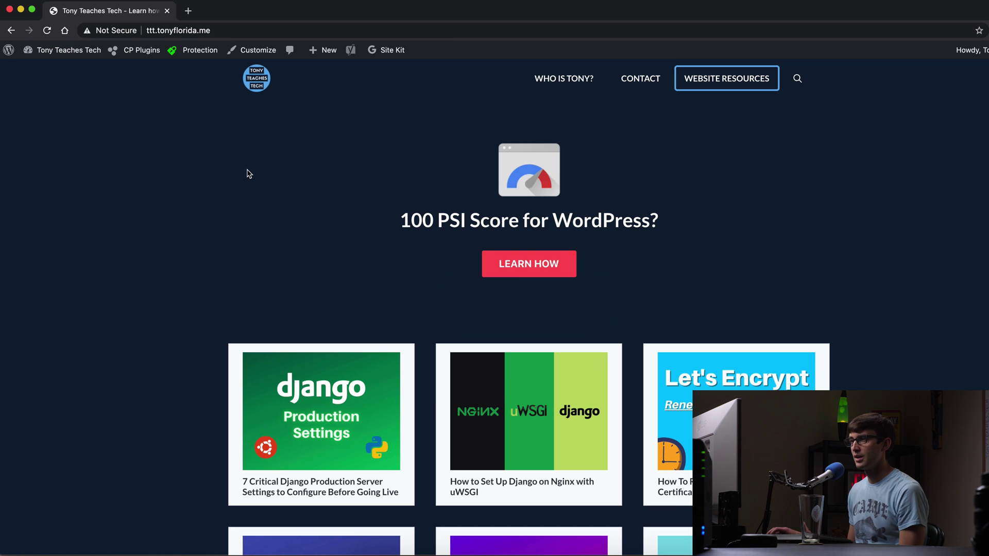
right_click(247, 172)
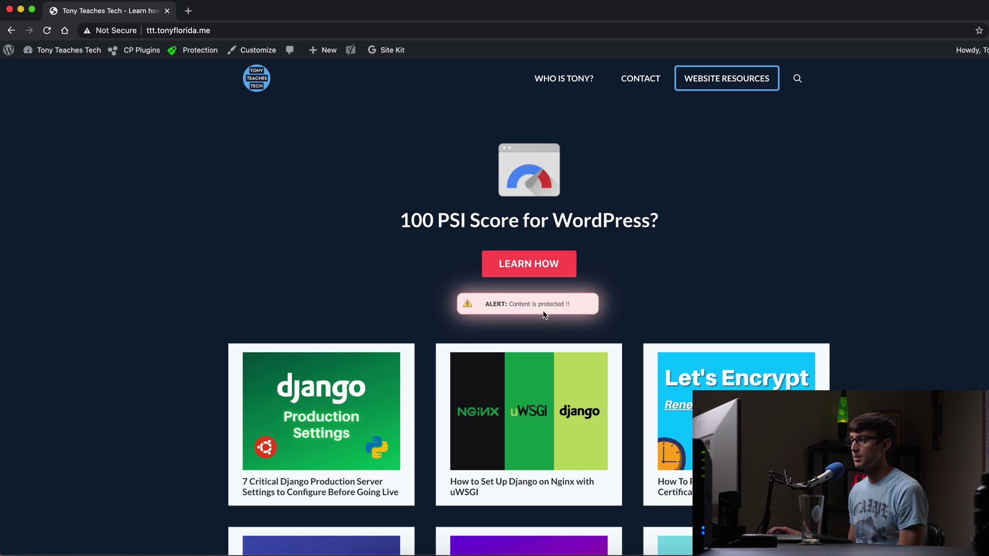
right_click(520, 160)
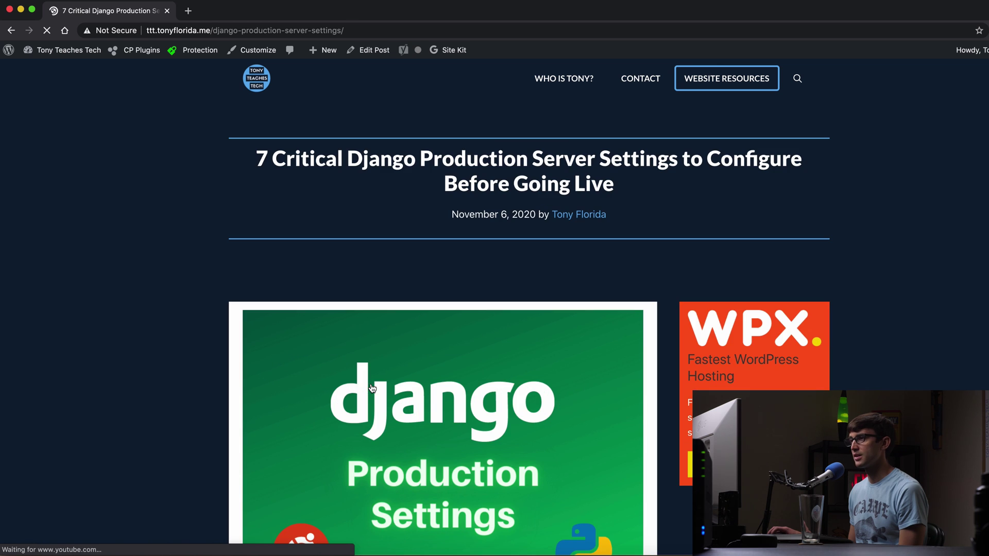
scroll(408, 344, down, 8)
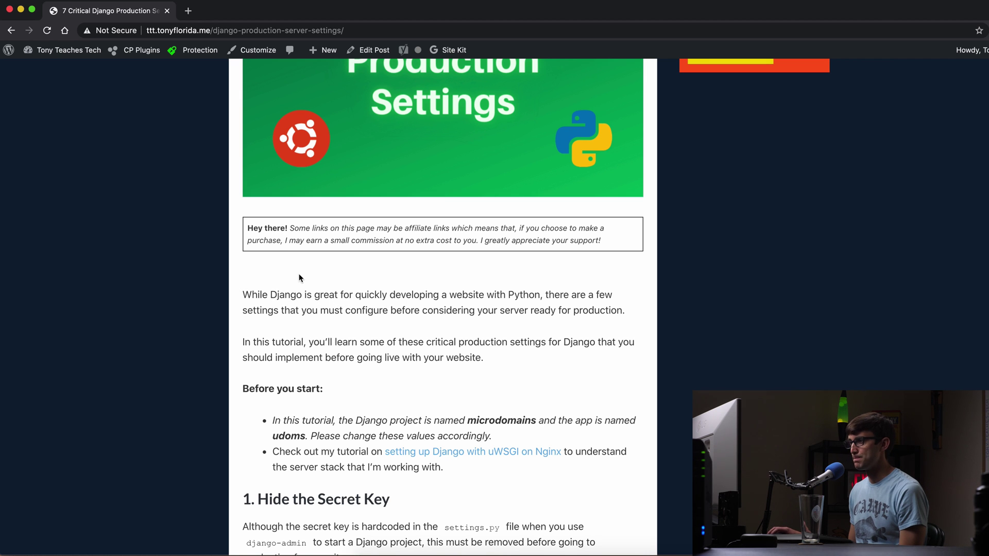
scroll(322, 279, up, 8)
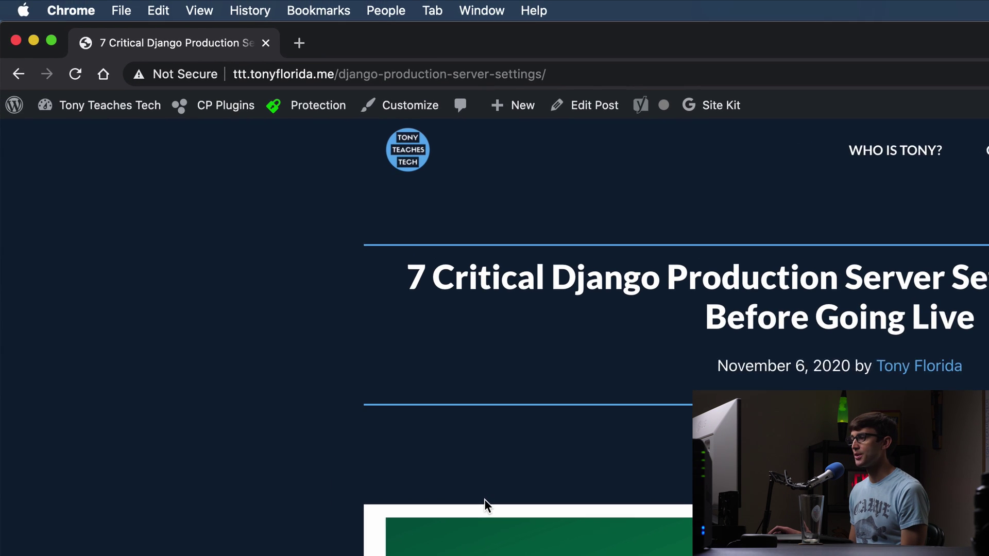
Open Chrome Developer Tools from View > Developer and reload the post with Cmd+R
click(199, 11)
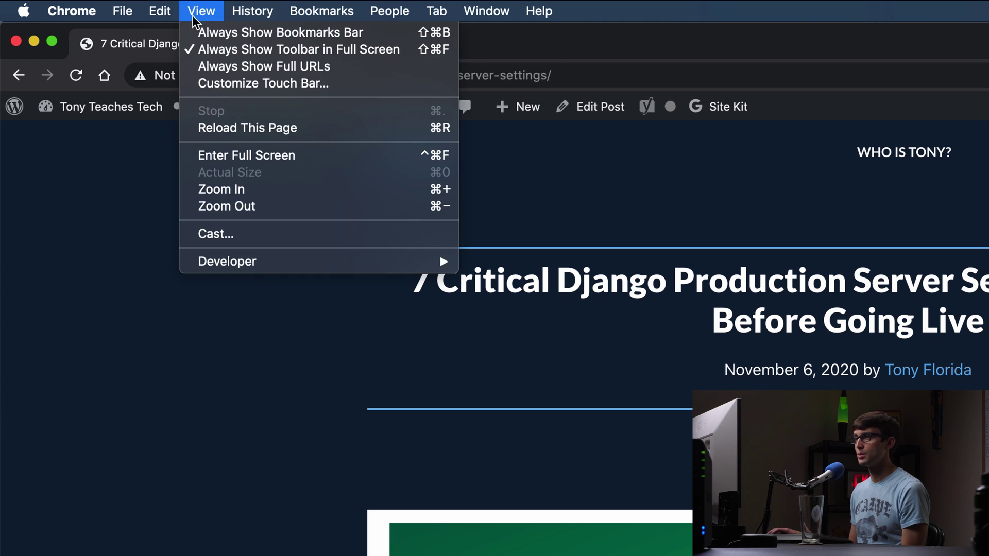
mouse_move(314, 264)
click(495, 277)
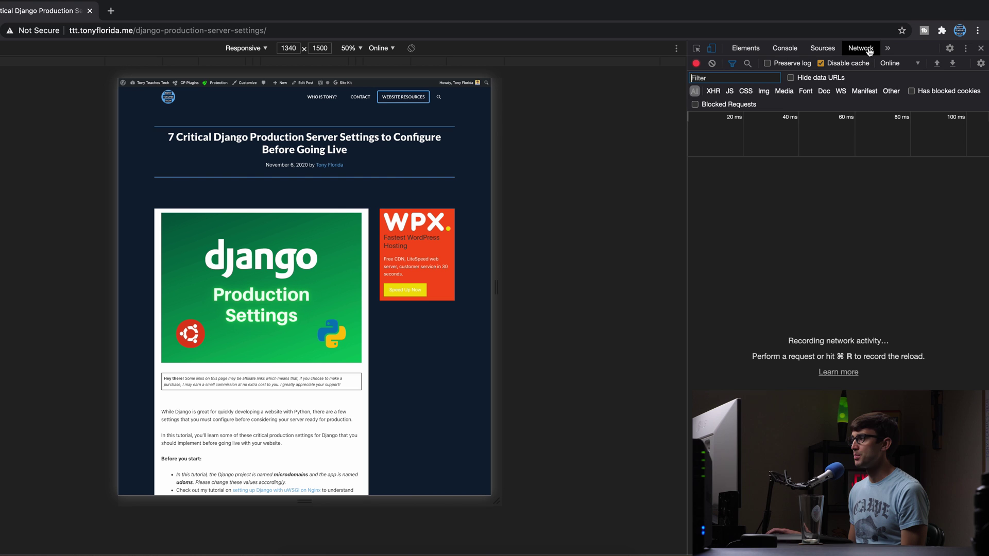
key(super+r)
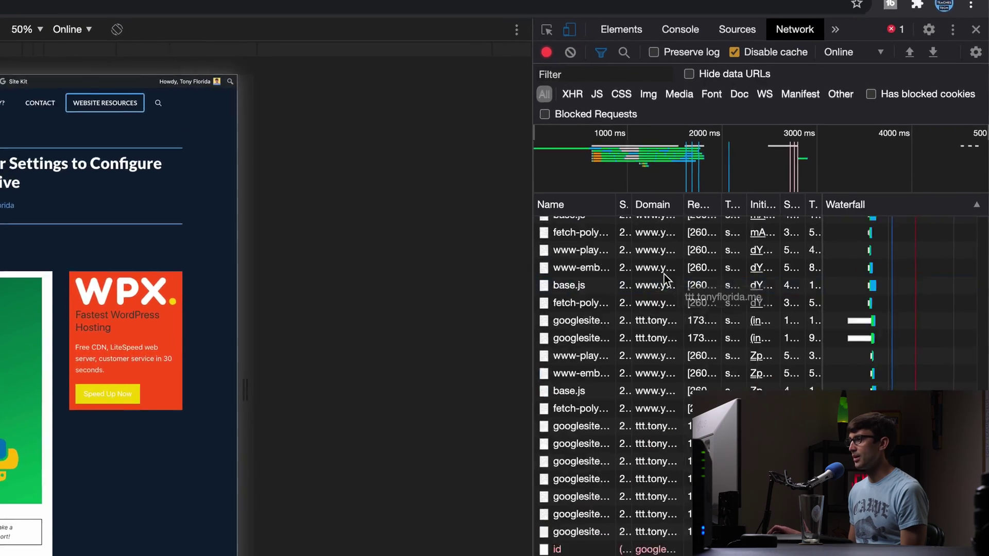
scroll(667, 280, up, 10)
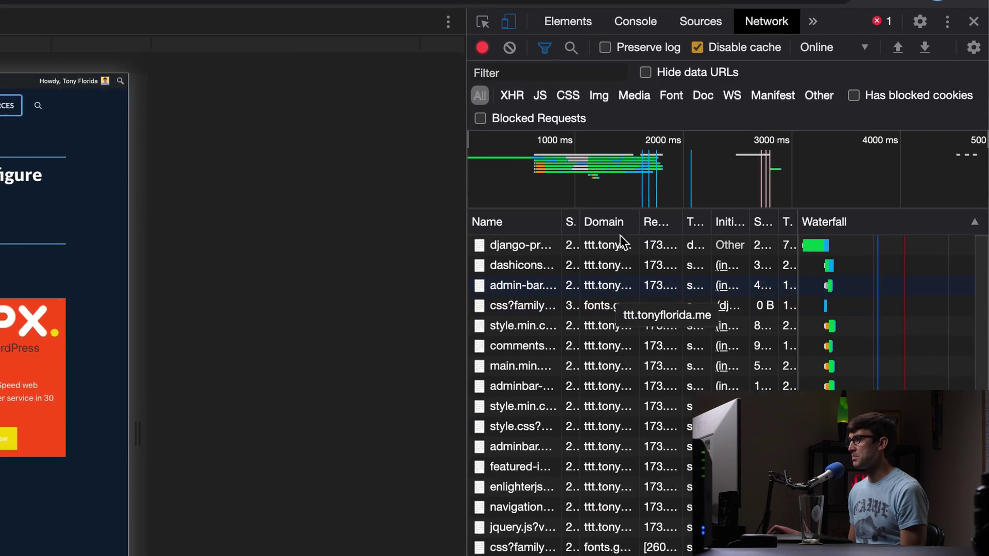
Filter network requests to Img and resize the responsive viewport to 1200 × 800
click(648, 94)
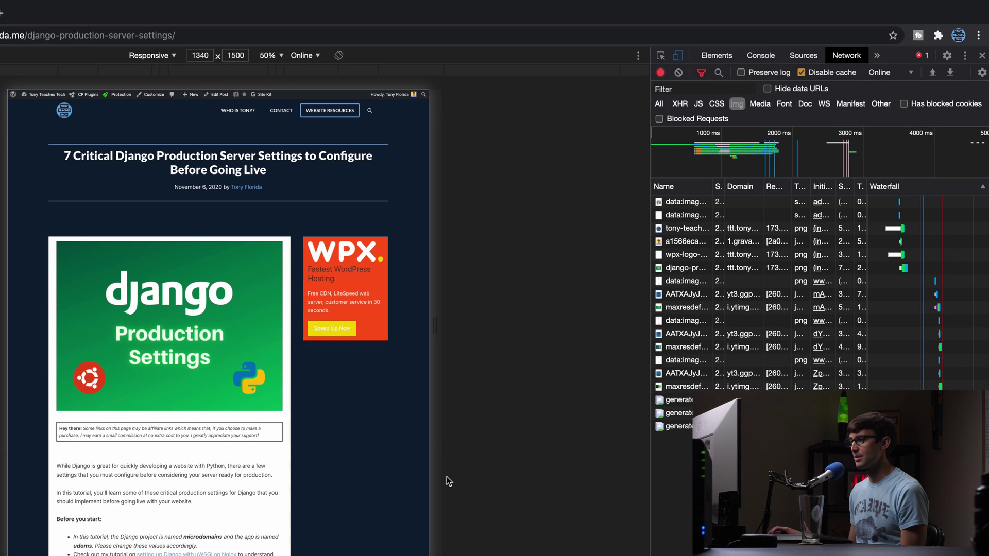
drag(449, 482, 605, 534)
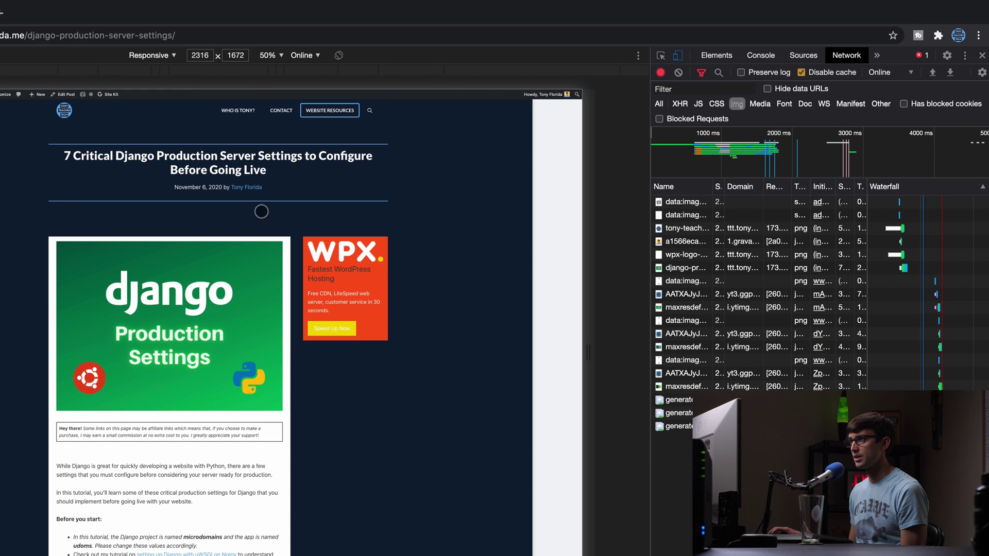
click(198, 55)
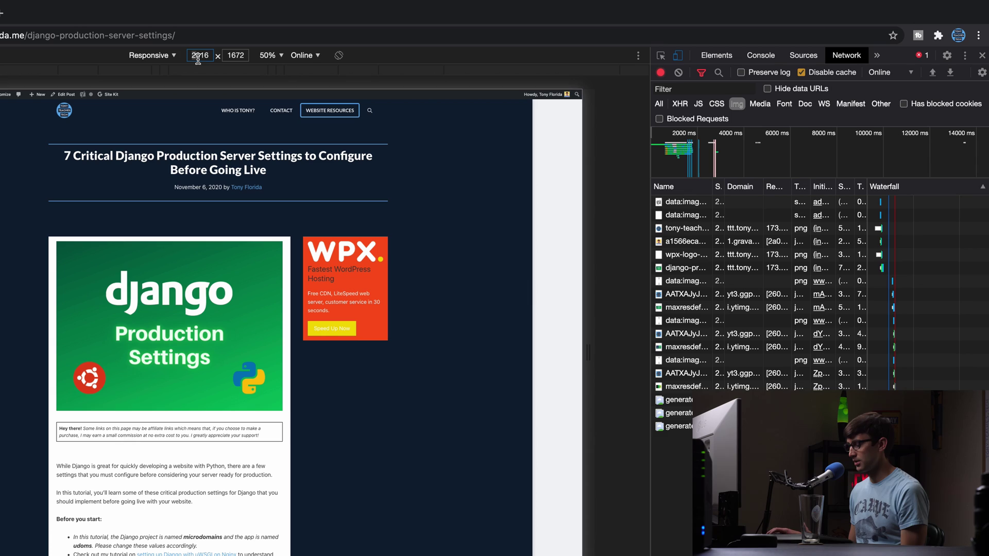
text(1200)
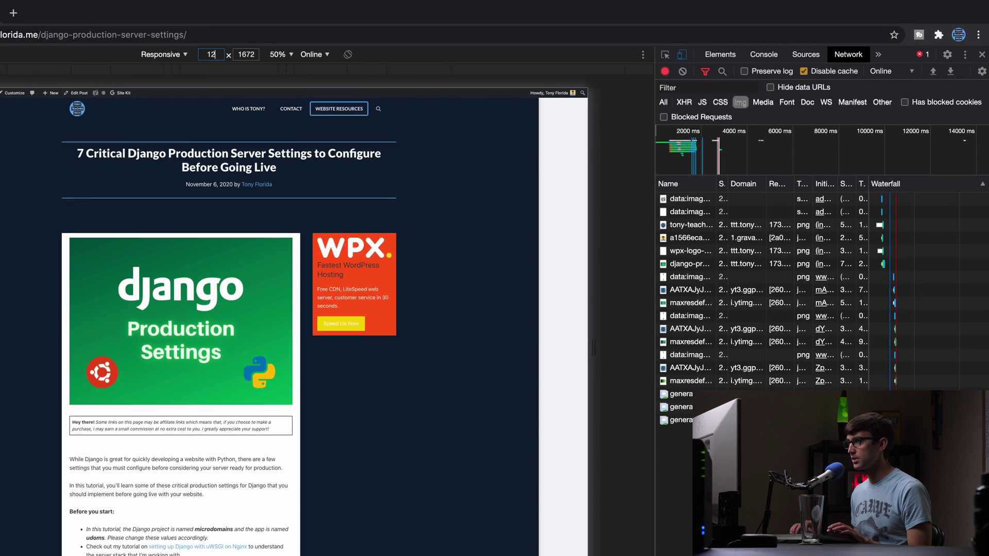
key(Tab)
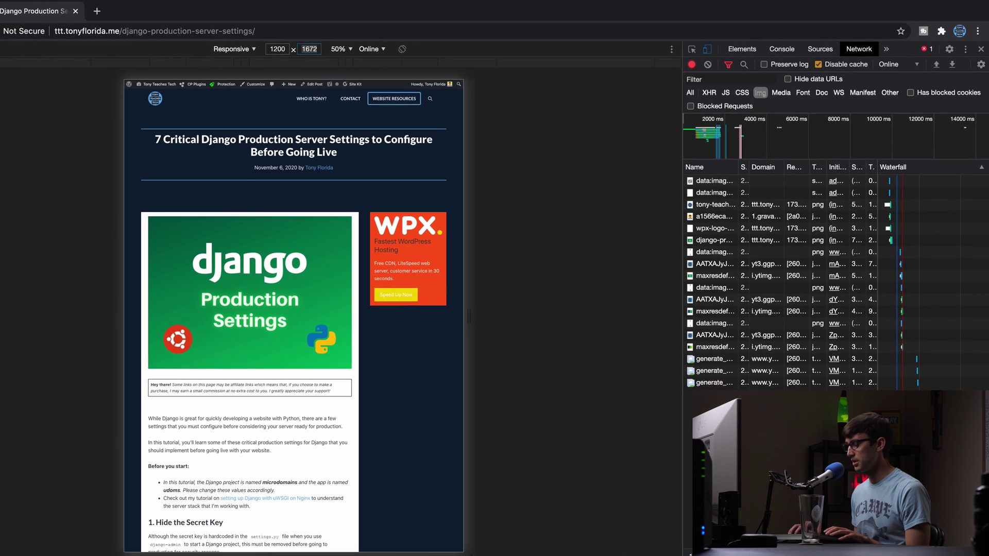
text(800)
key(Return)
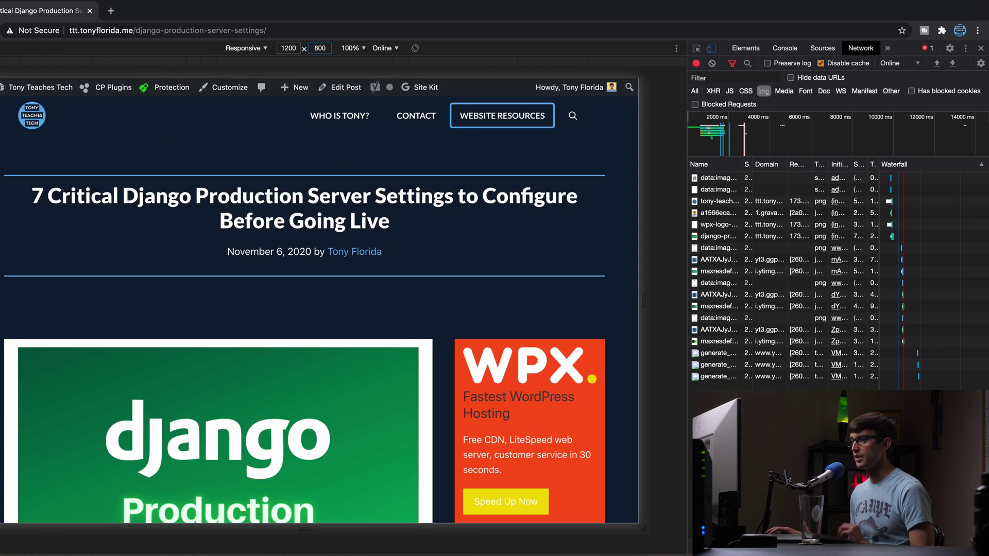
Preview the django-production-server-configuration.png request and bring up its actions
scroll(402, 193, down, 4)
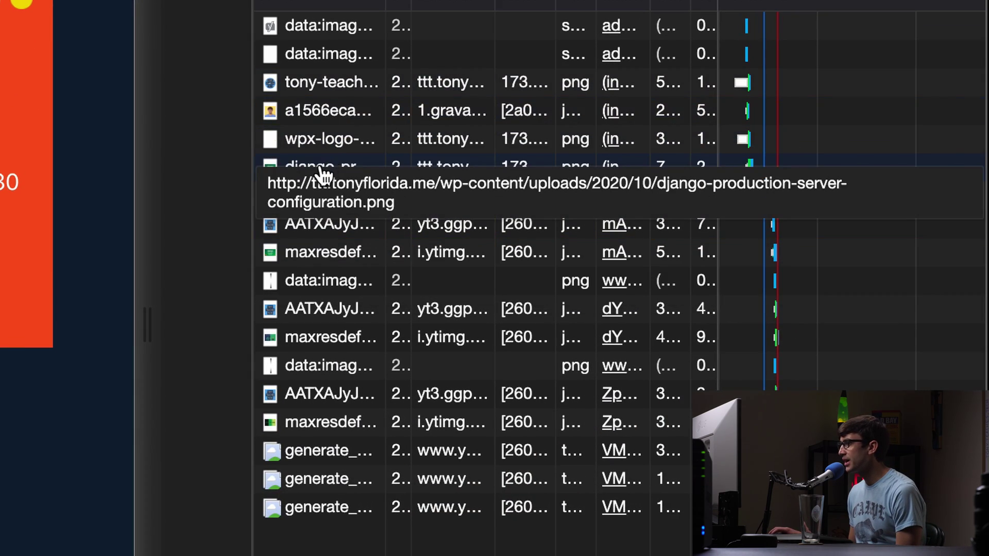
click(299, 169)
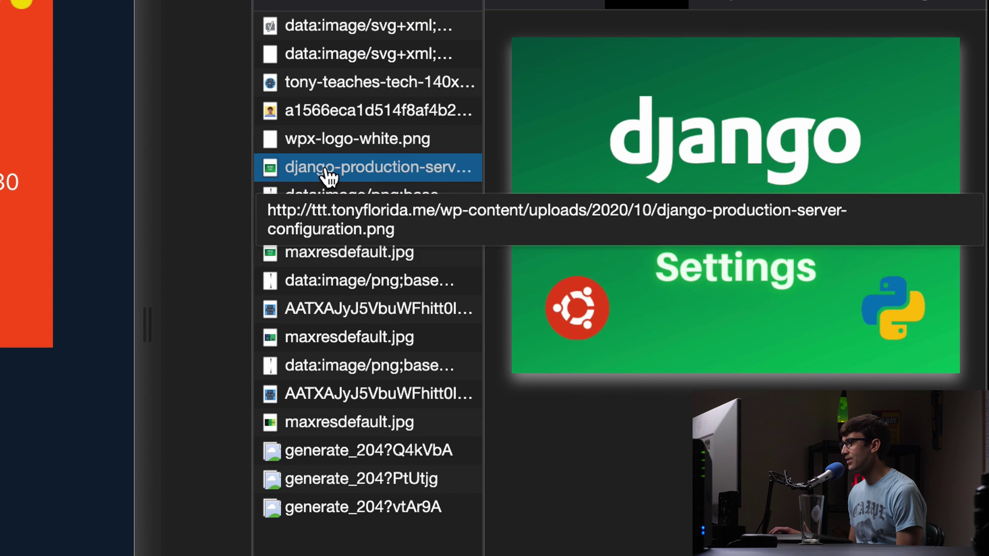
right_click(327, 170)
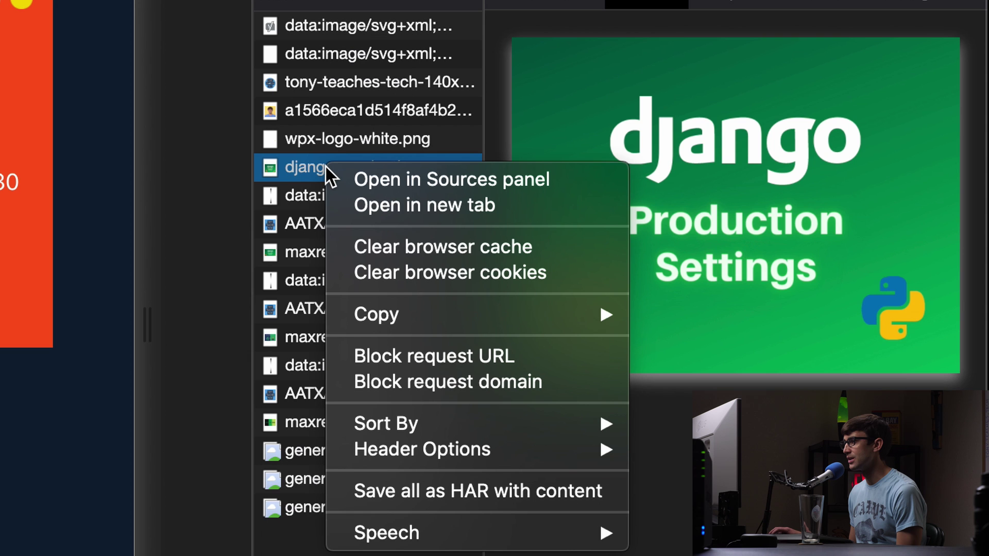
Open the Django image in a new tab and save it to the Desktop as django-production-server-configuration.png
mouse_move(435, 319)
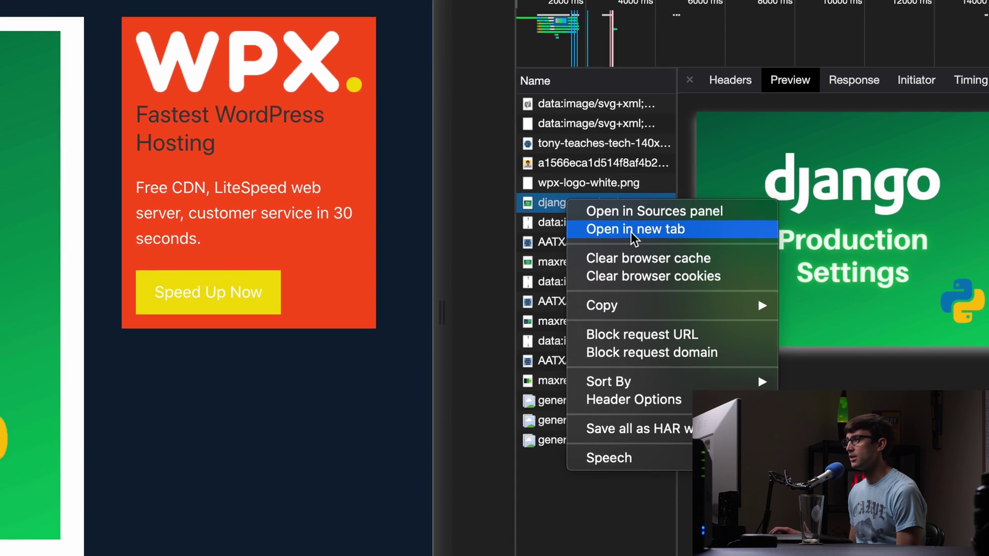
click(413, 205)
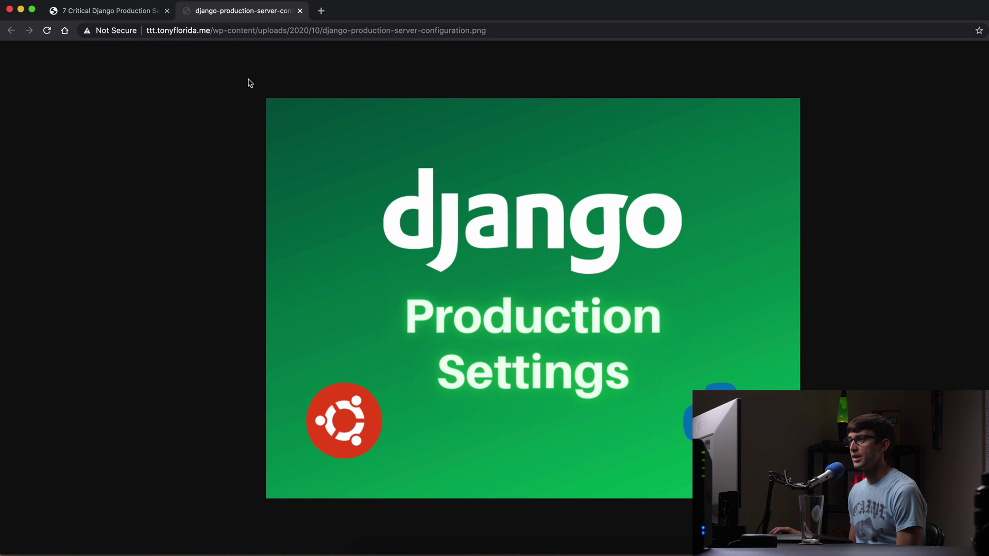
right_click(353, 153)
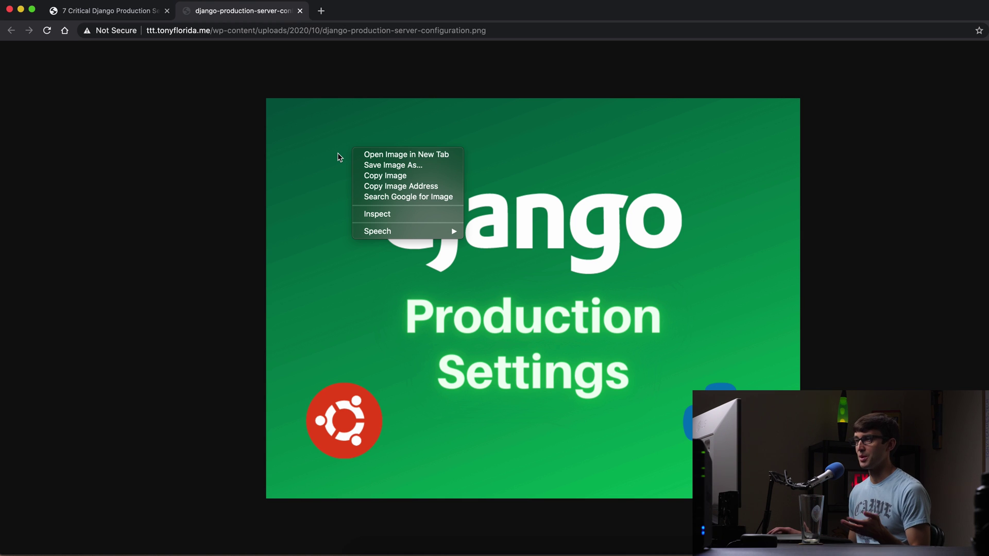
click(404, 165)
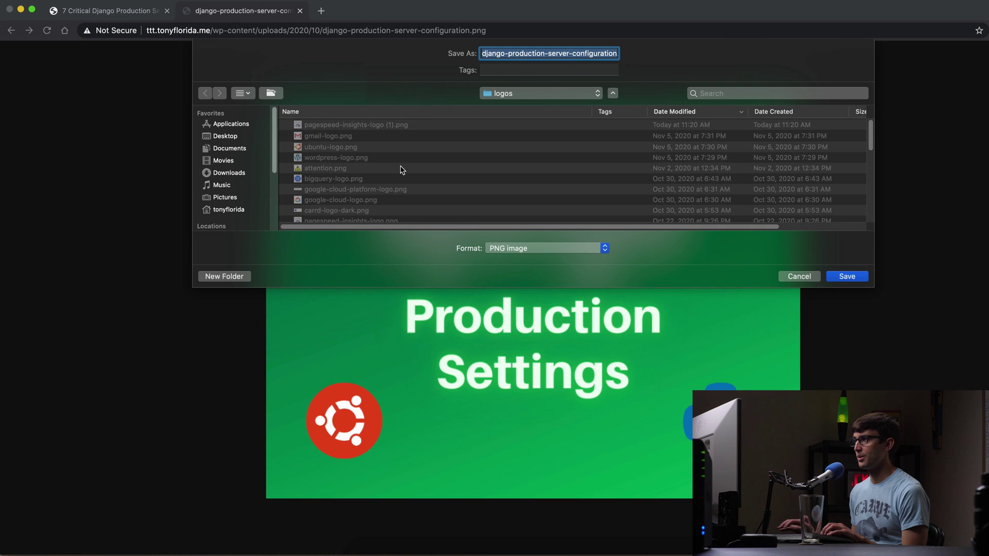
click(232, 138)
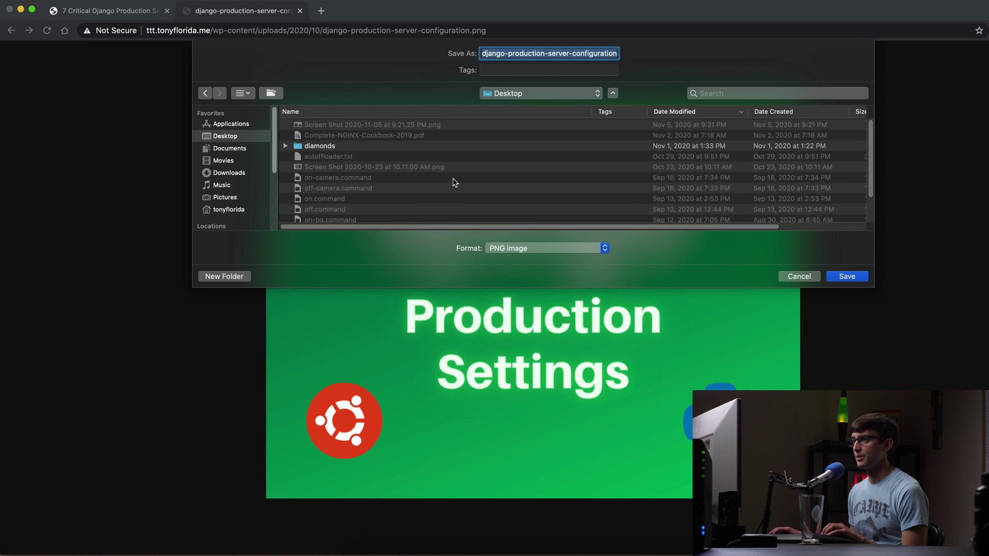
click(845, 274)
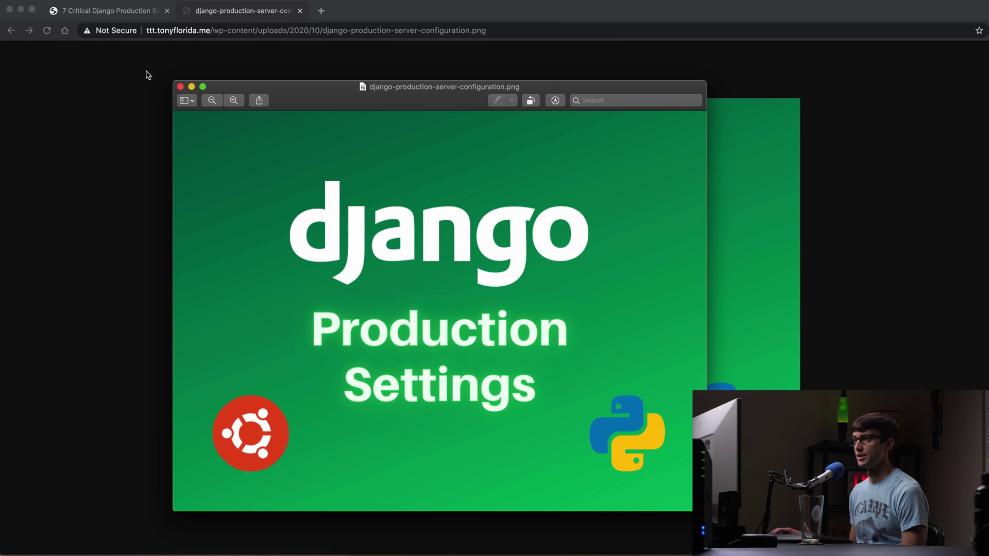
click(180, 87)
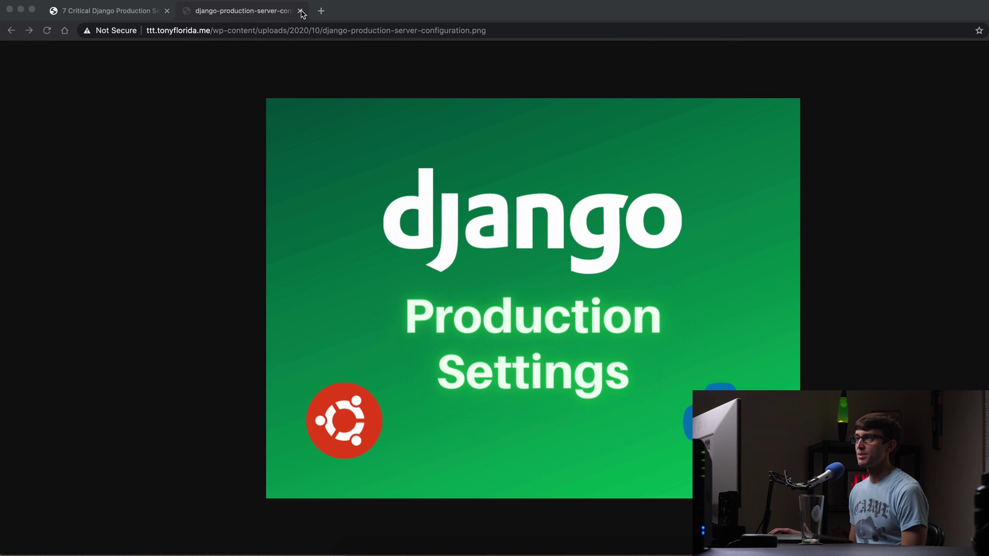
Close the image tab, show the DevTools Elements panel, and widen it to inspect the markup
click(300, 11)
scroll(342, 176, down, 6)
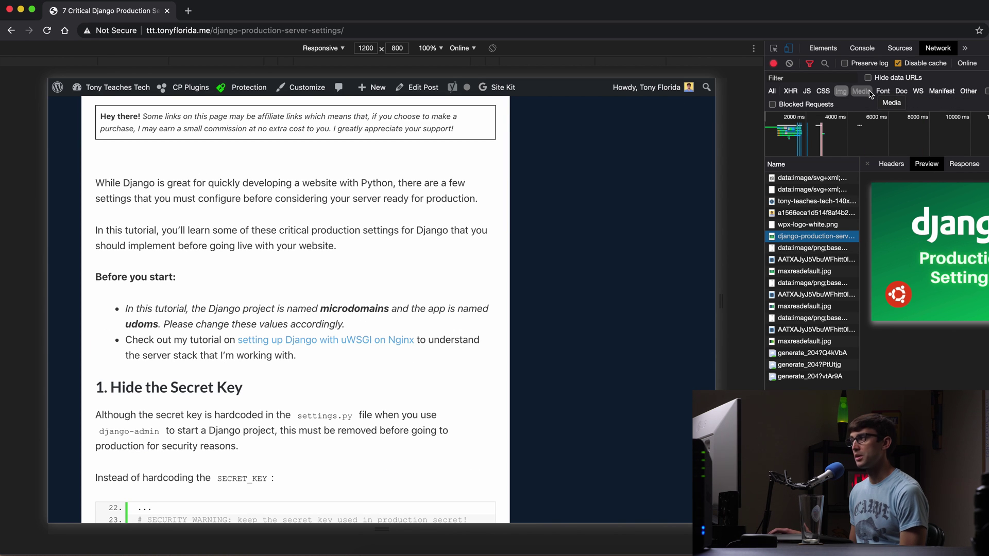
click(824, 50)
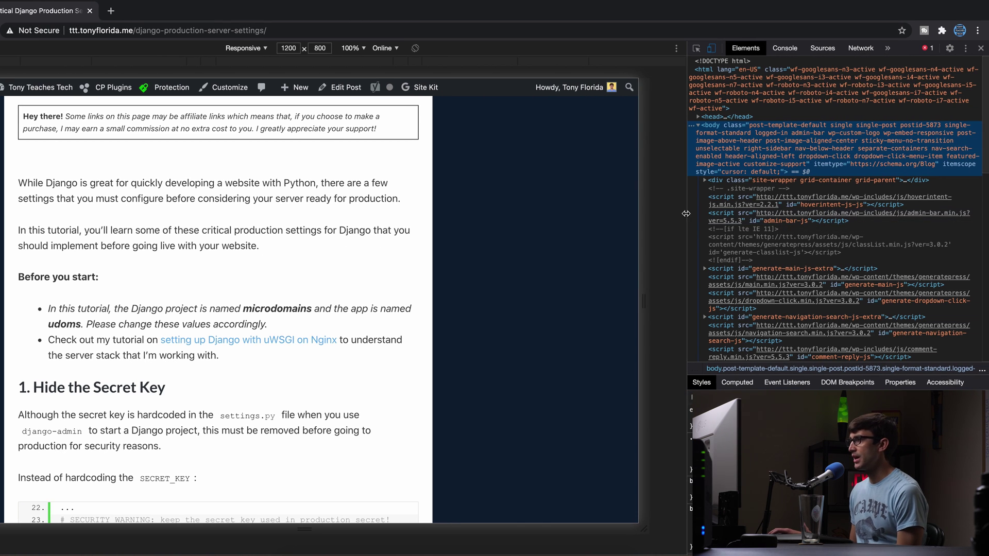
drag(687, 213, 633, 213)
scroll(323, 223, up, 7)
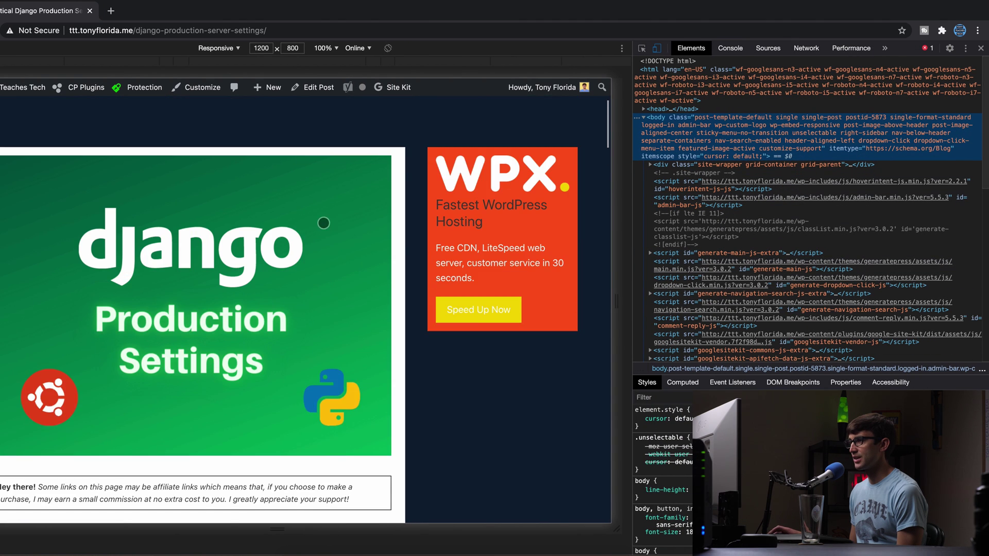
scroll(268, 229, up, 2)
scroll(281, 304, down, 8)
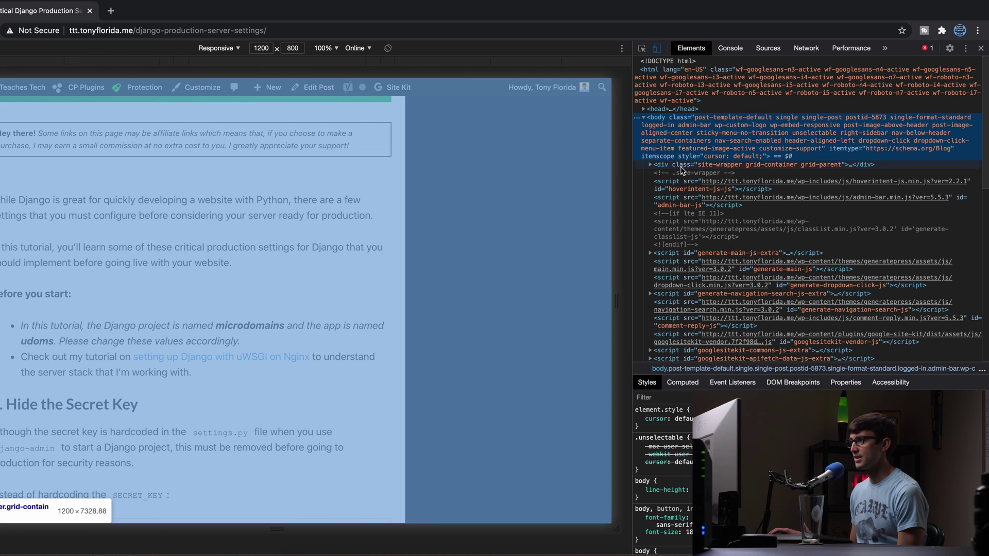
scroll(688, 260, down, 3)
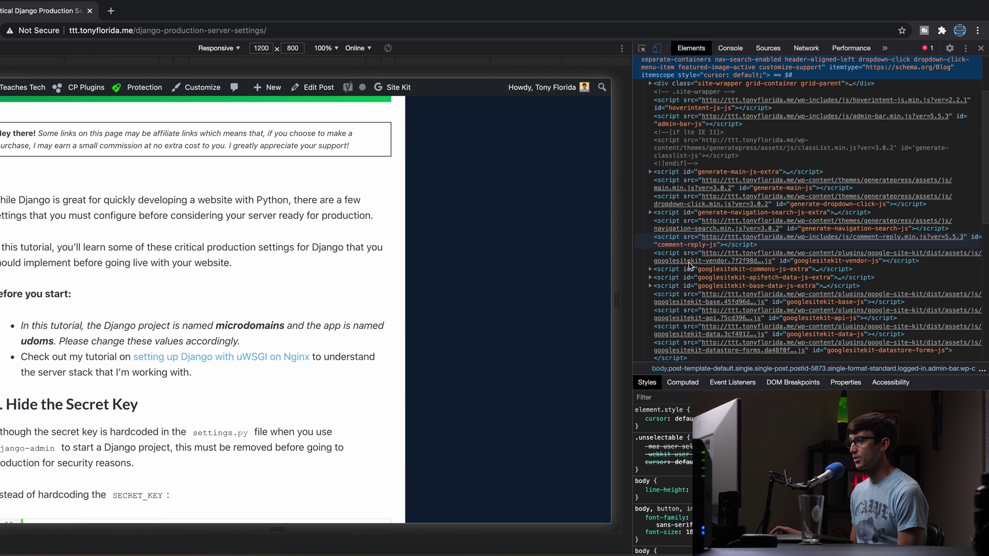
scroll(690, 266, down, 5)
scroll(679, 334, down, 3)
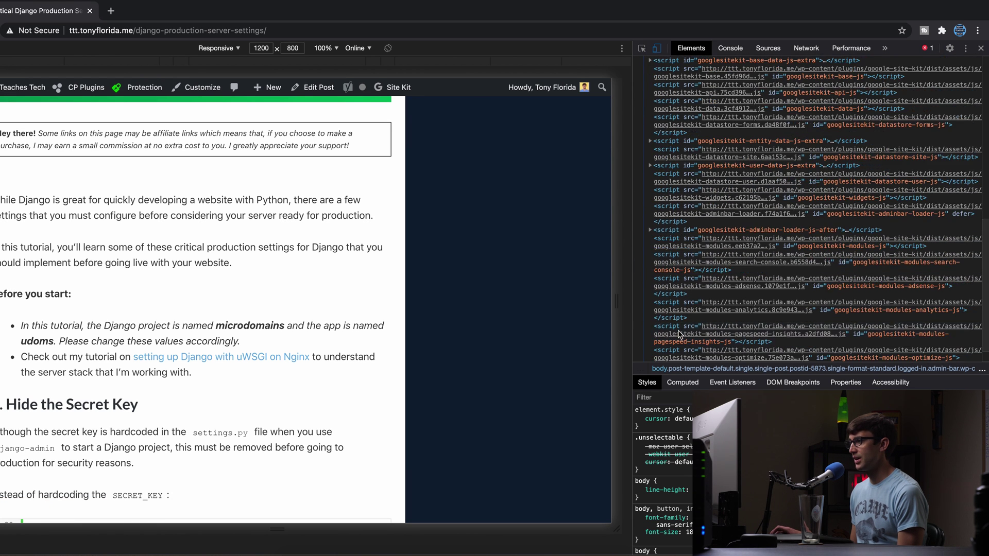
scroll(679, 333, up, 10)
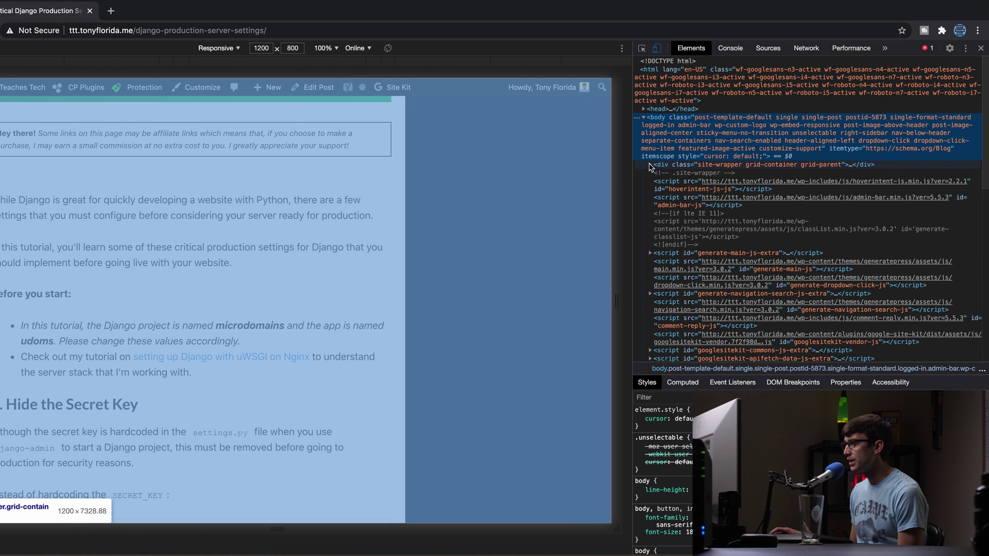
Expand the DOM tree from div#page through main and the article down to inside-article
click(650, 165)
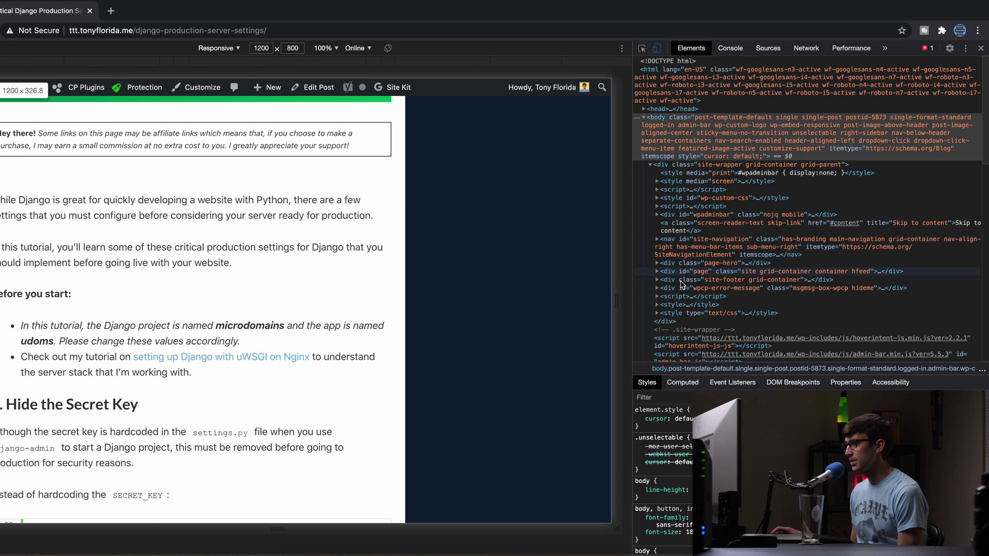
scroll(682, 306, down, 5)
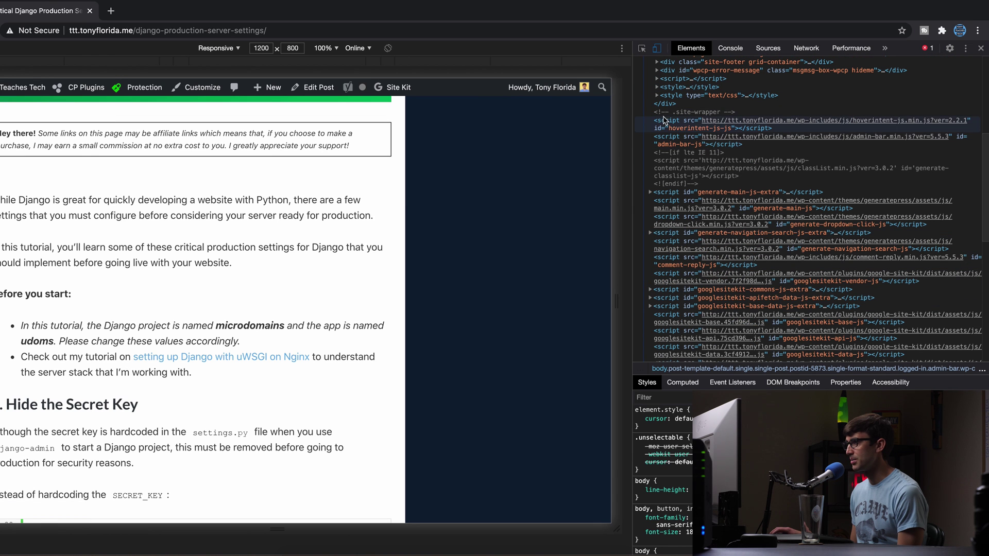
scroll(660, 155, up, 2)
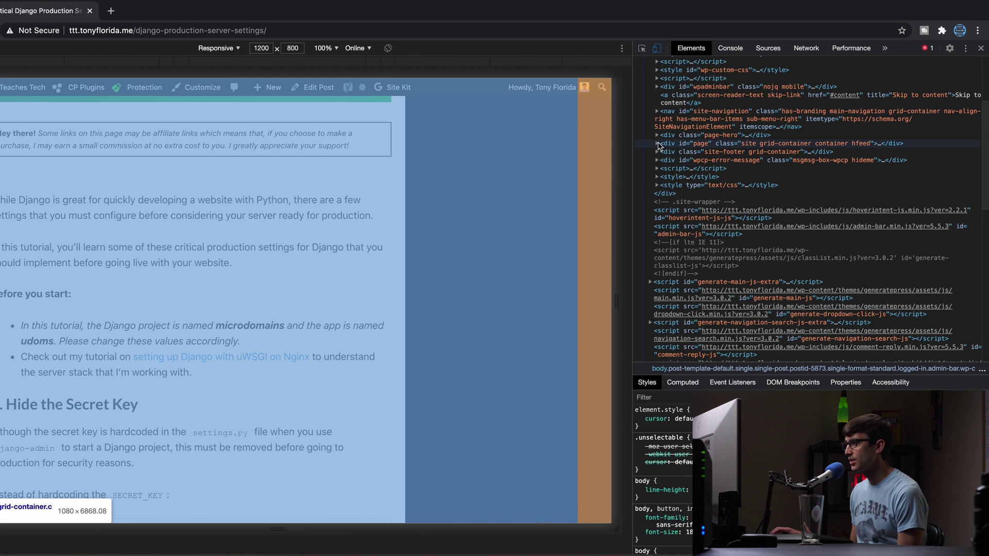
click(658, 144)
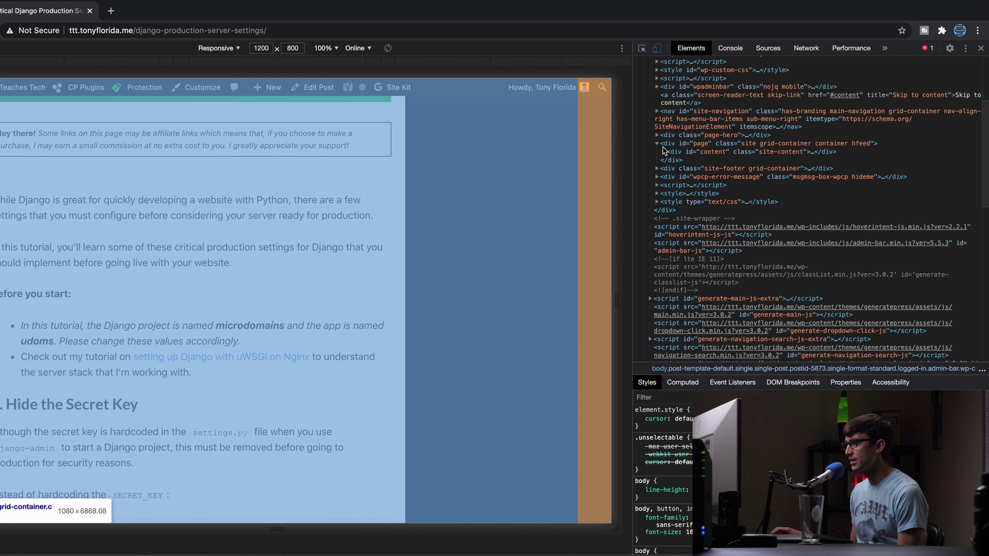
click(663, 151)
click(671, 161)
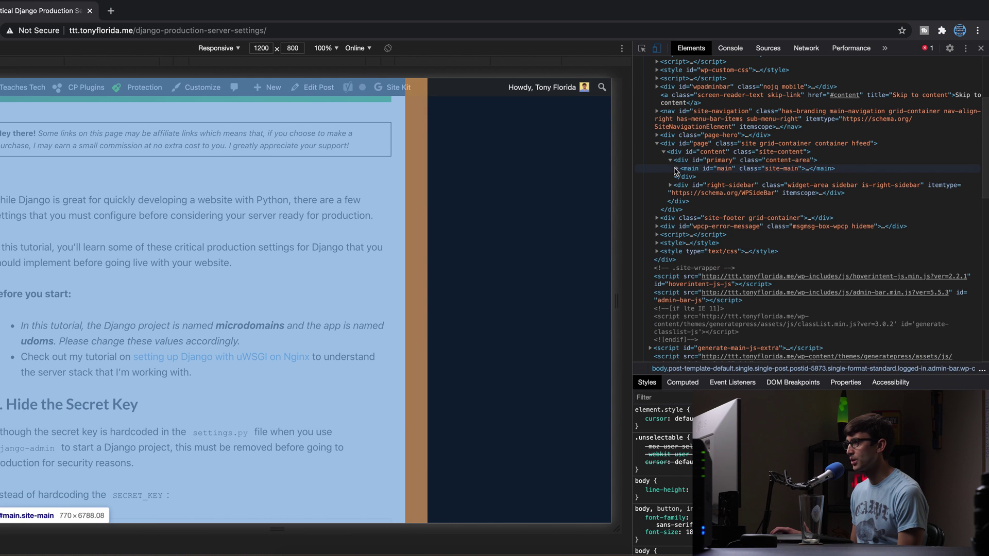
click(677, 169)
click(684, 176)
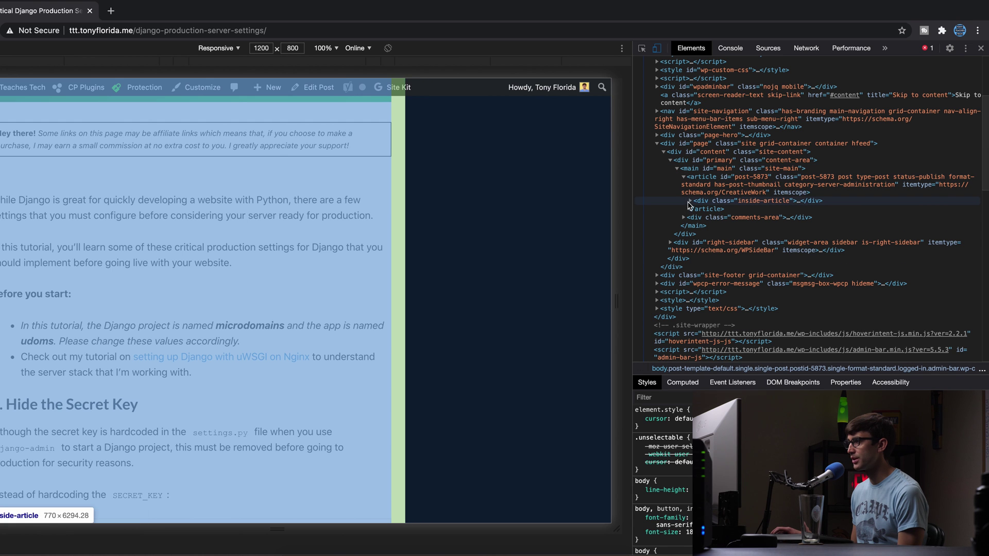
click(691, 201)
click(691, 201)
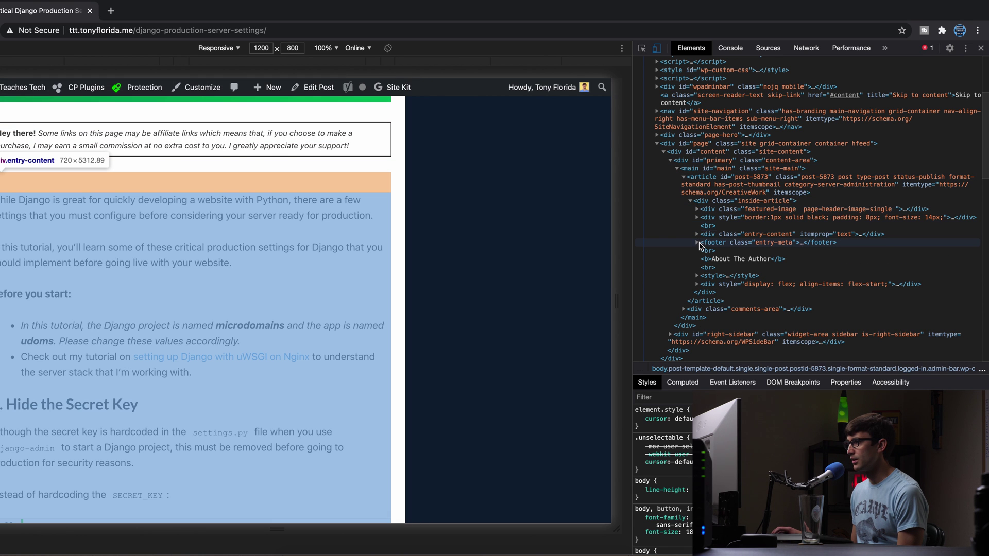
click(698, 243)
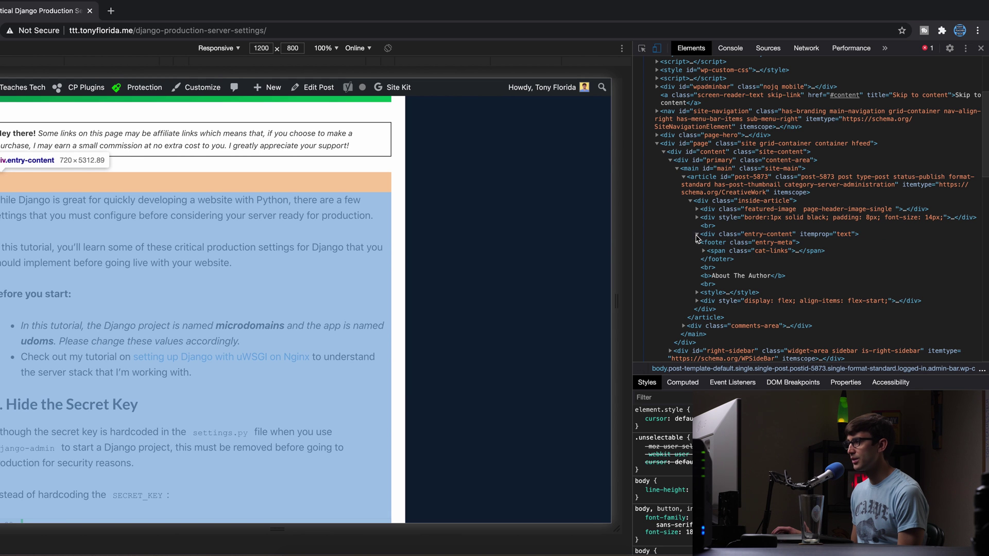
Expand entry-content's paragraphs to read their text and copy the first paragraph element
click(699, 235)
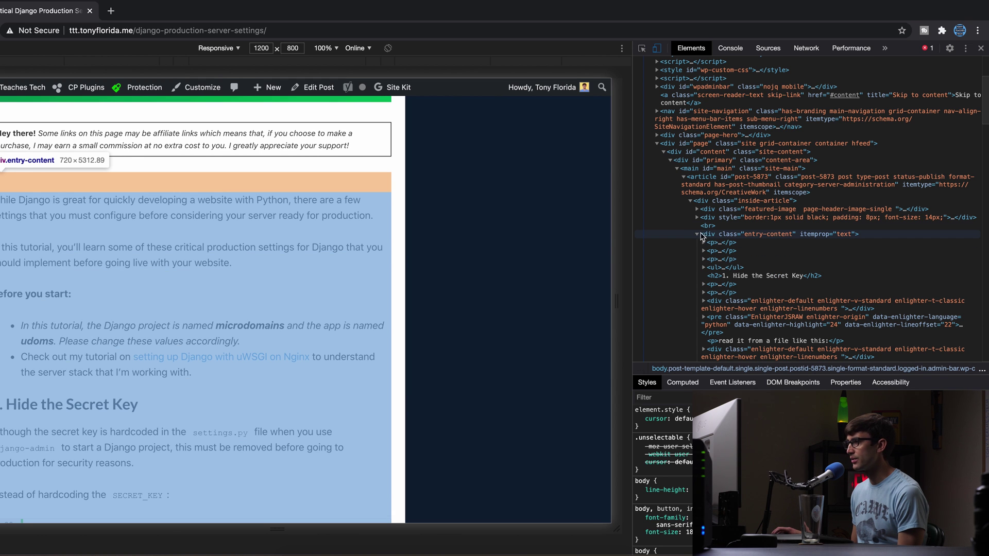
click(703, 244)
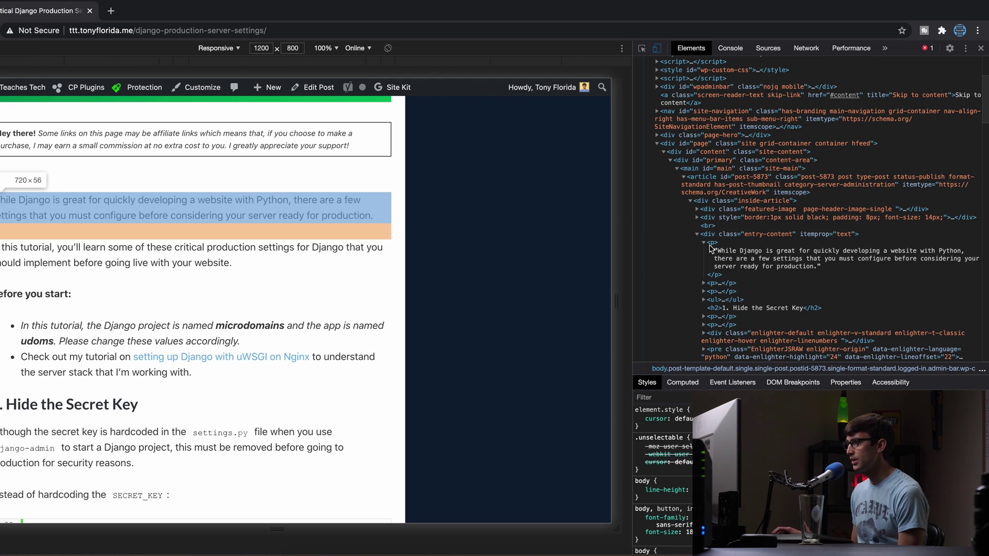
click(752, 257)
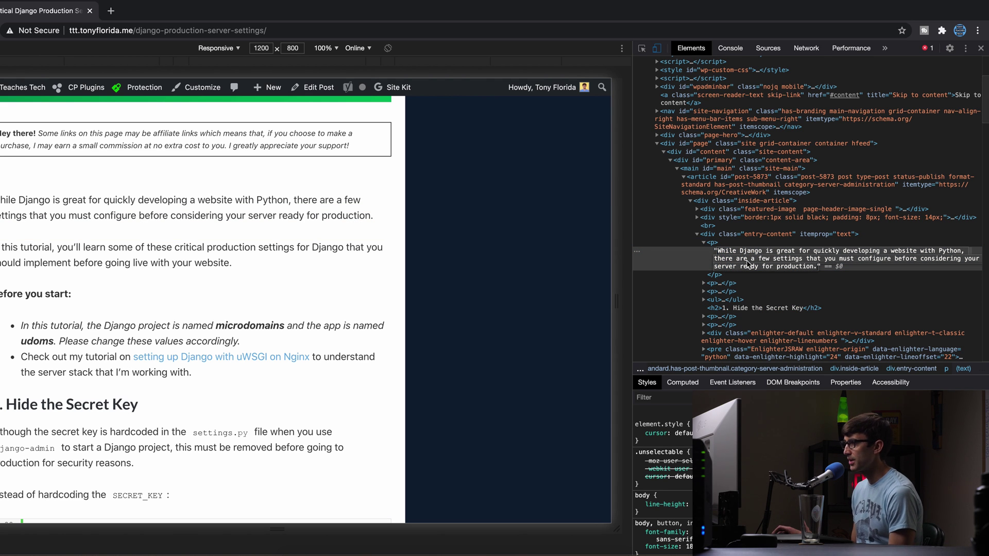
scroll(723, 264, down, 1)
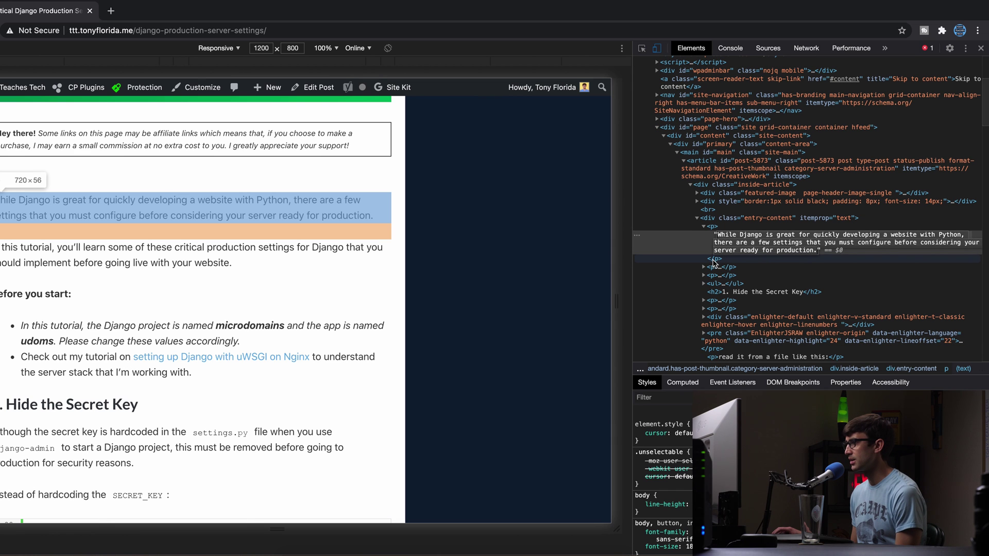
click(704, 267)
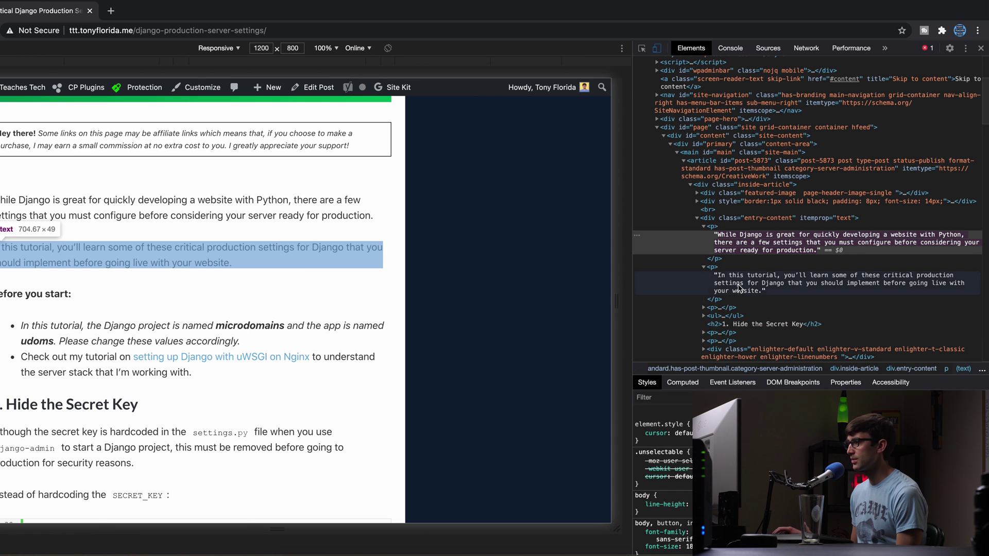
click(703, 308)
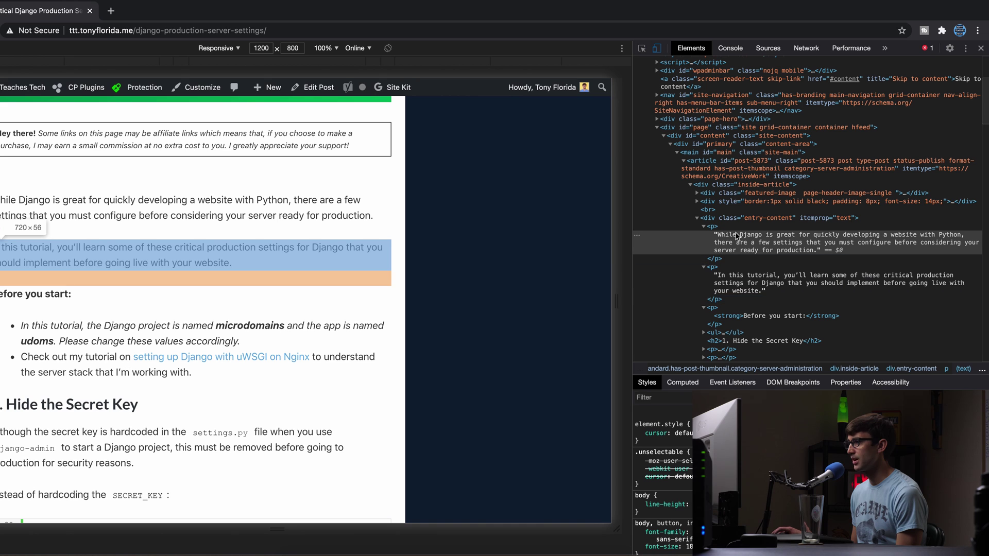
right_click(764, 245)
mouse_move(812, 287)
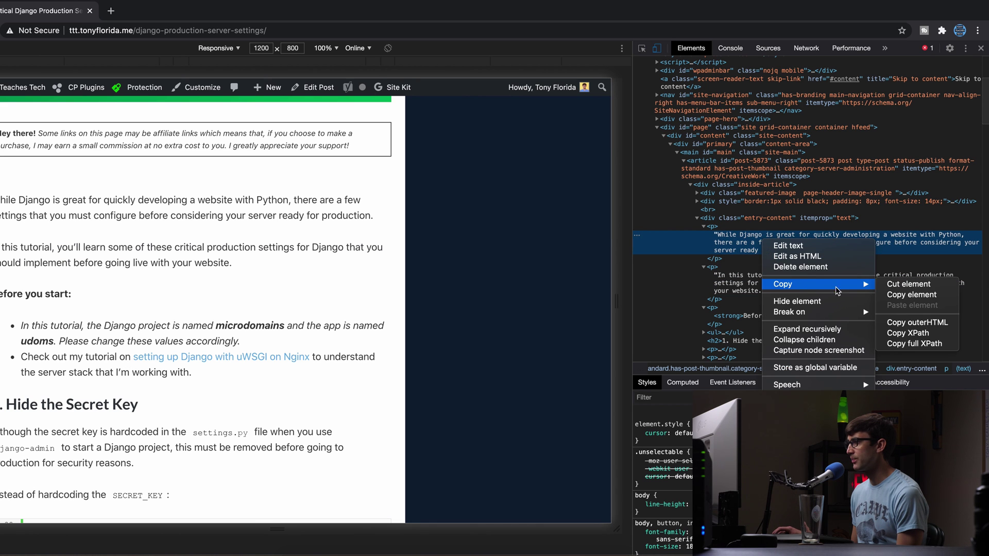
click(892, 295)
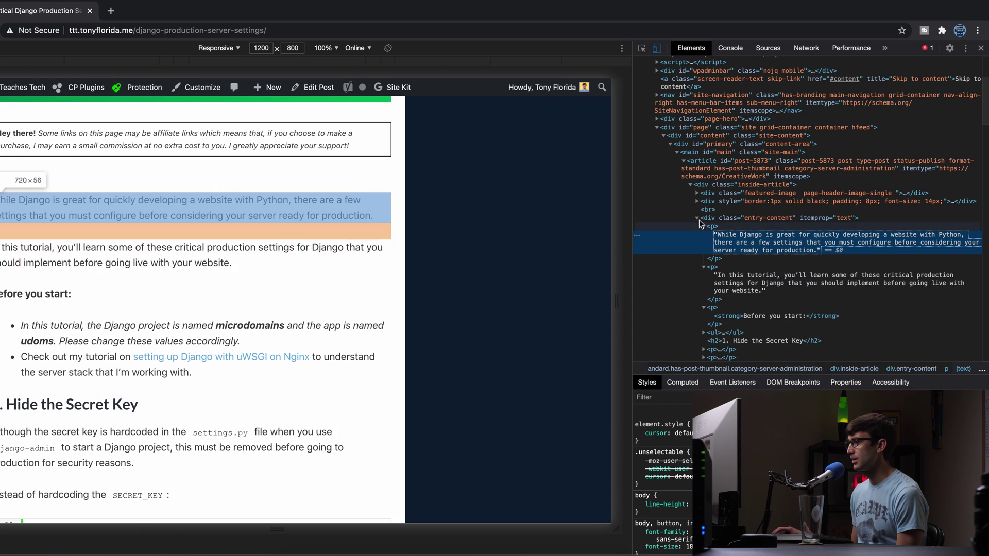
Select div.entry-content and use Copy > Copy element to copy its full HTML
click(752, 222)
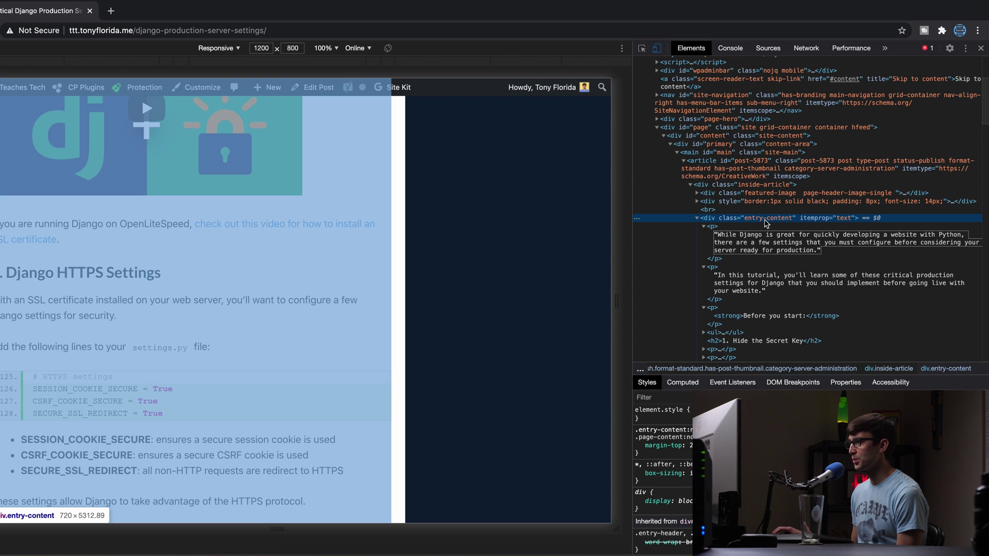
right_click(766, 222)
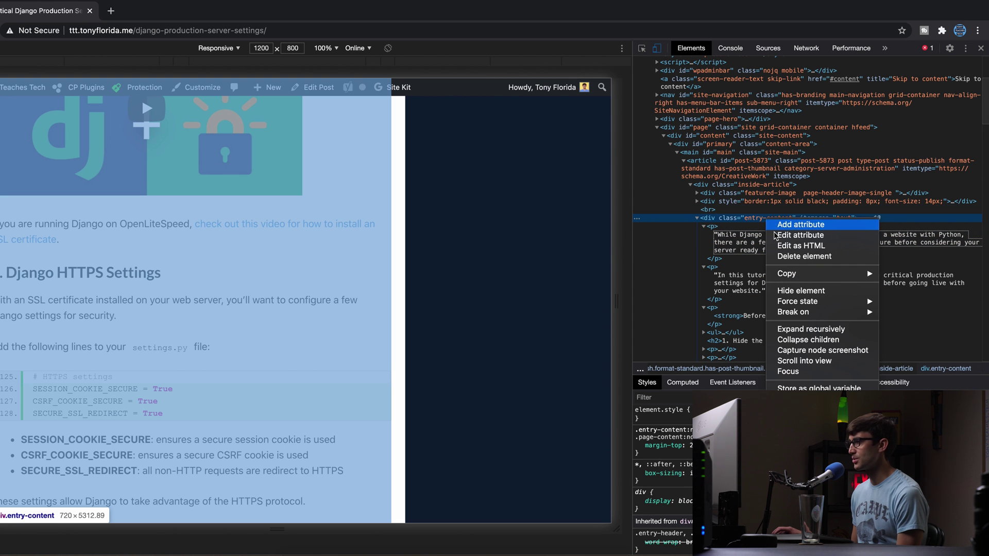
mouse_move(856, 272)
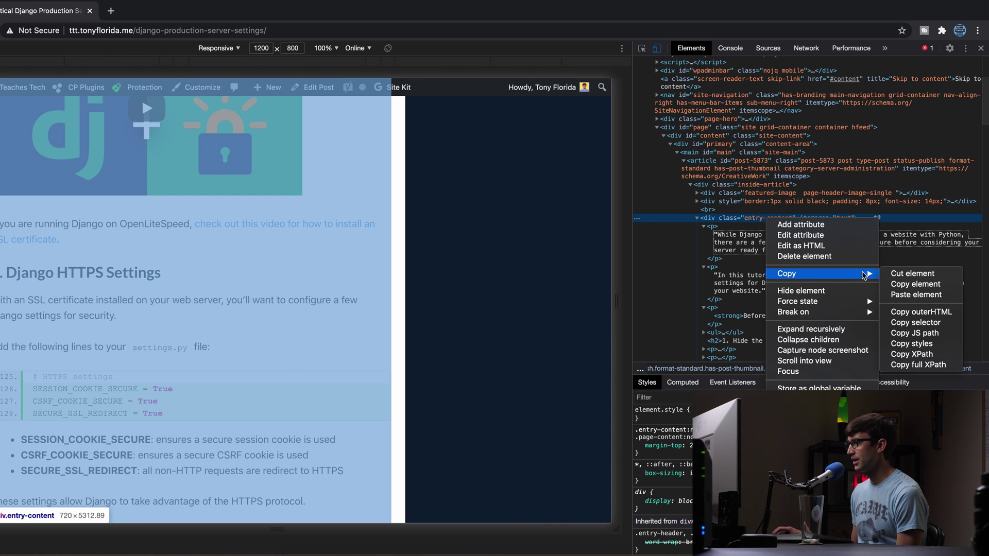
click(907, 284)
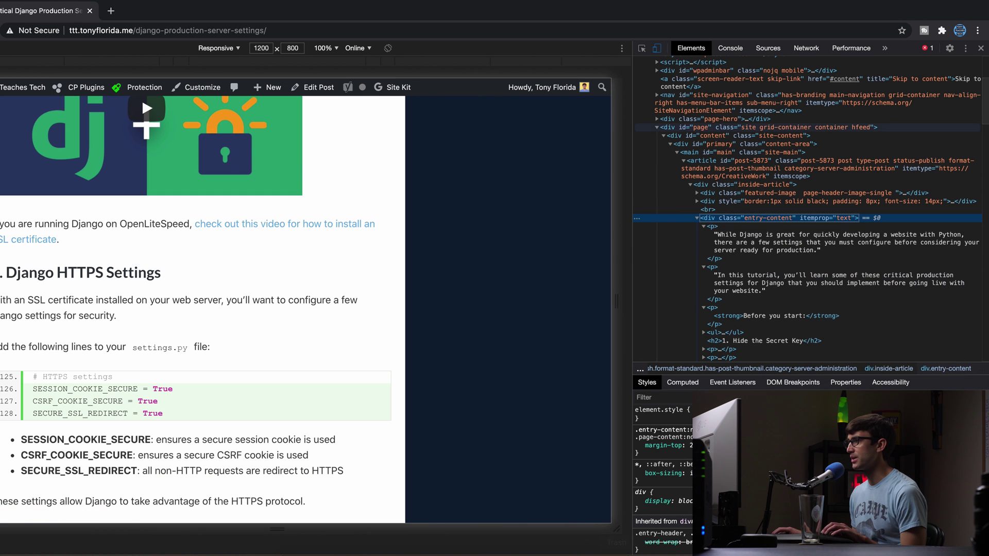
Launch Sublime Text via Spotlight and paste the copied post HTML into a new file
key(super+space)
text(subl)
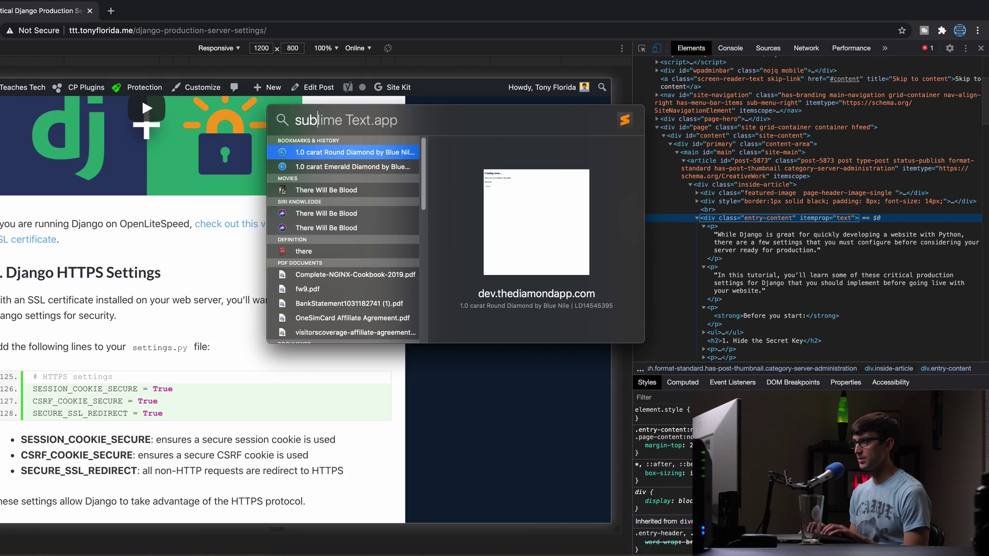
key(Return)
key(super+v)
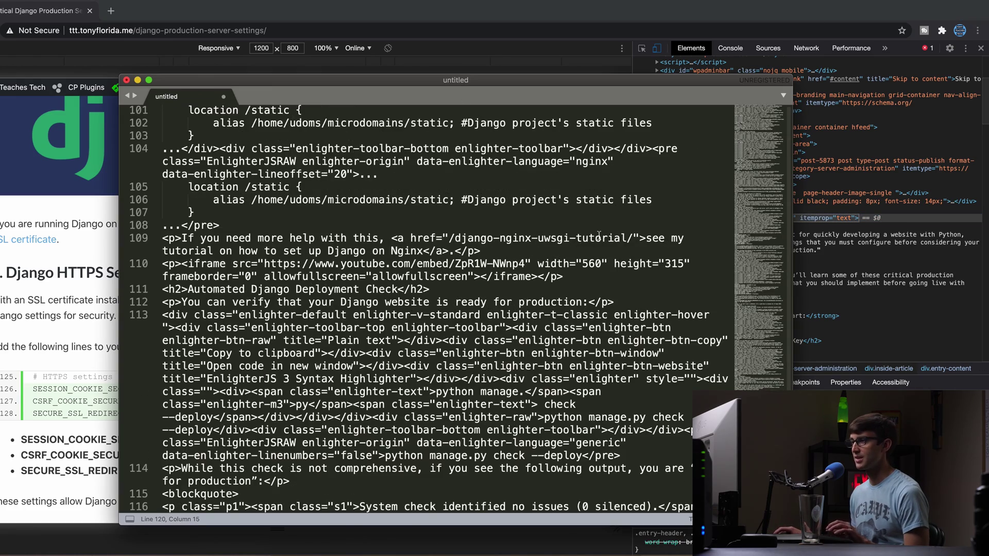
Select the microdomains list item text on line 6 of the pasted HTML
scroll(655, 240, up, 5)
scroll(656, 240, up, 5)
scroll(291, 284, up, 15)
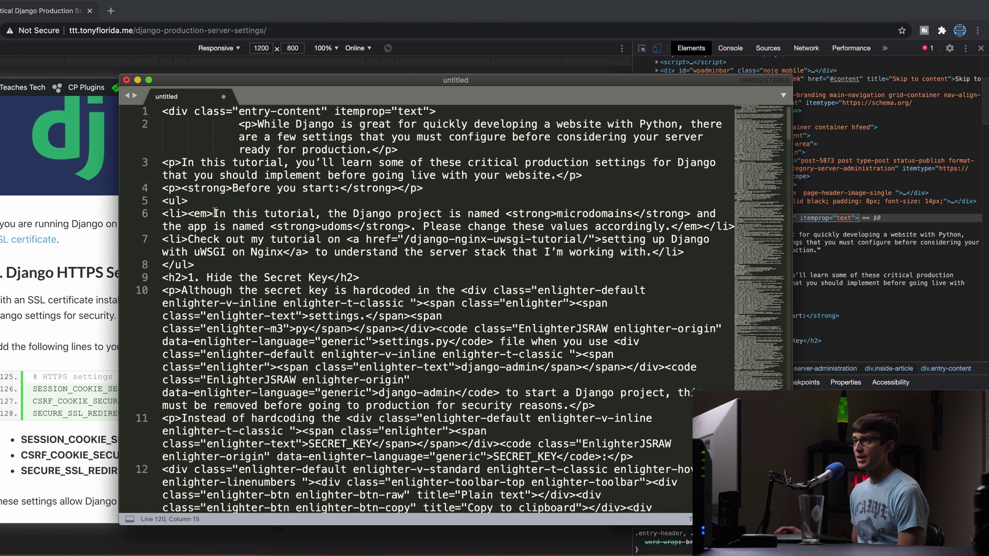
drag(213, 213, 524, 226)
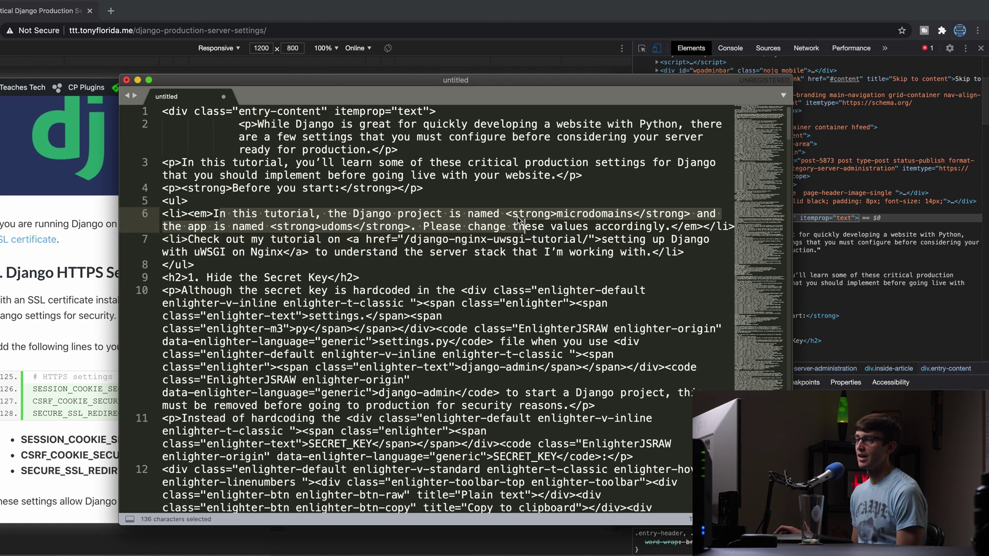
Close the Sublime Text window, choosing Don't Save to discard the pasted file
scroll(518, 219, down, 8)
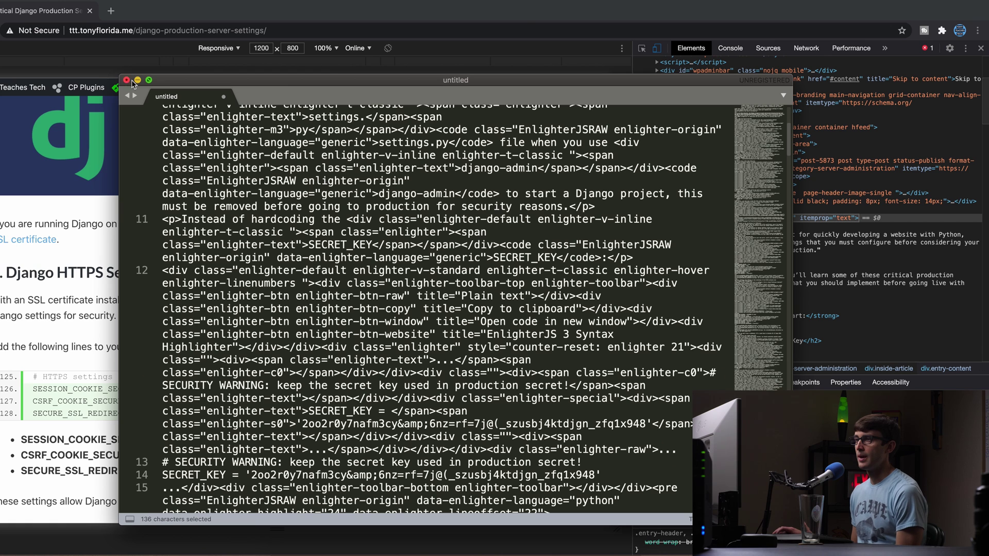
click(126, 80)
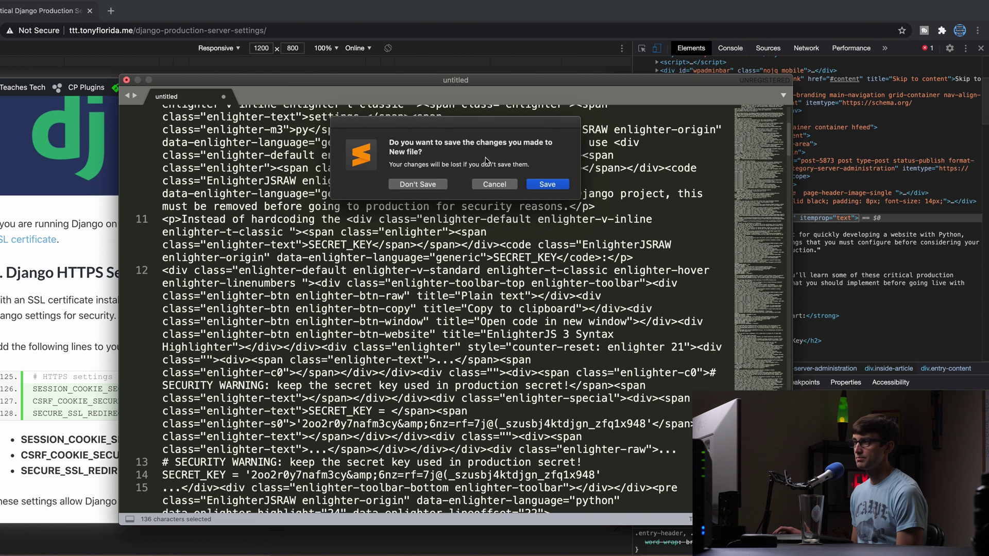
click(433, 179)
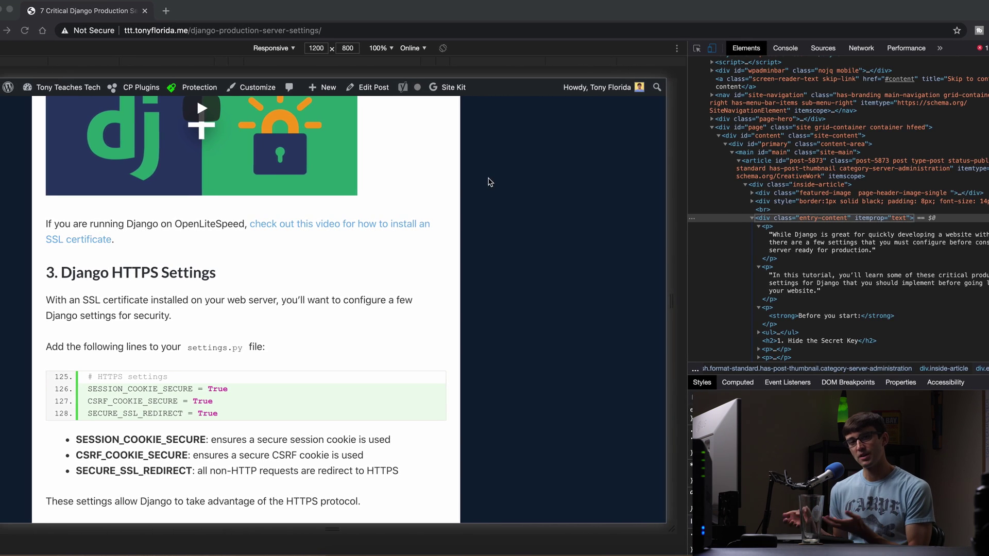
scroll(454, 206, up, 3)
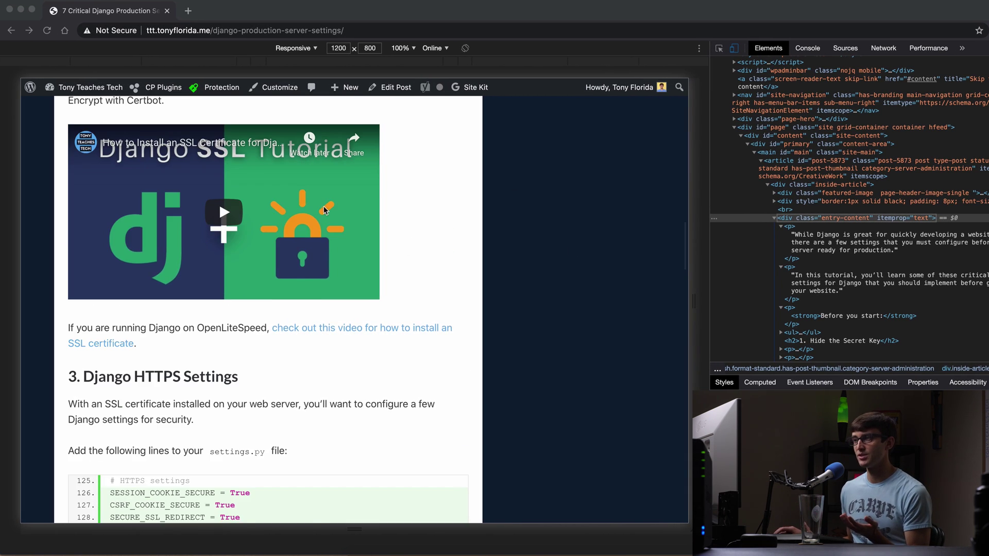
scroll(324, 210, up, 15)
scroll(282, 298, down, 3)
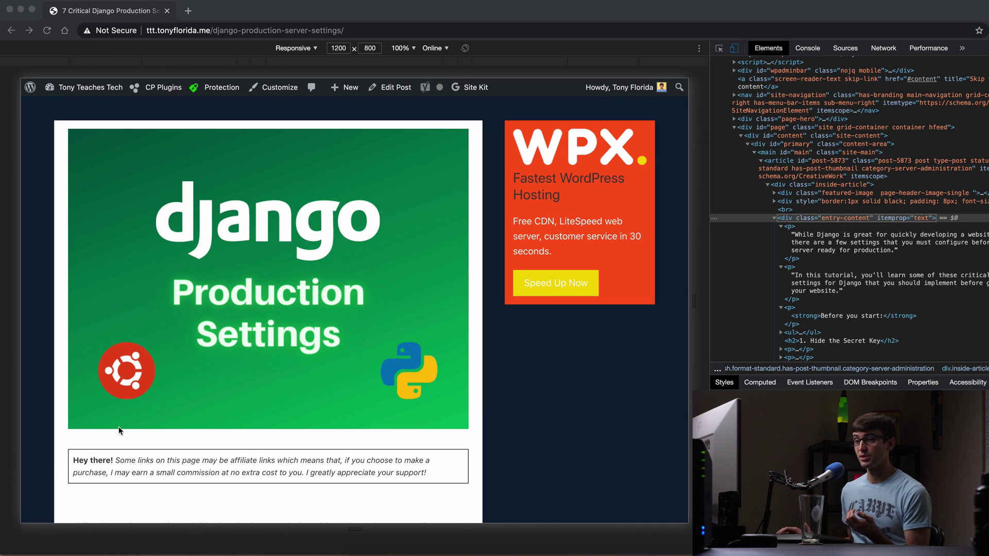
scroll(132, 462, down, 1)
scroll(295, 450, down, 3)
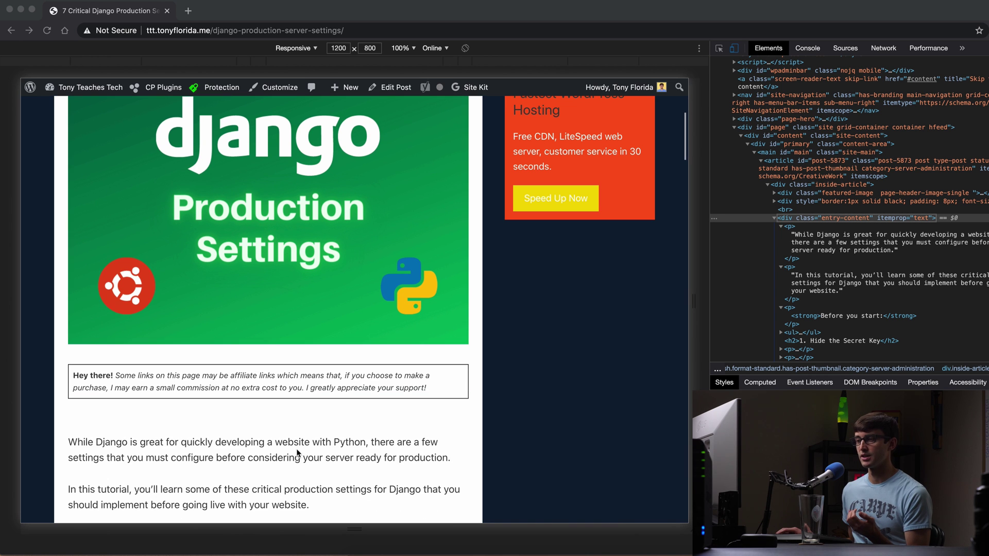